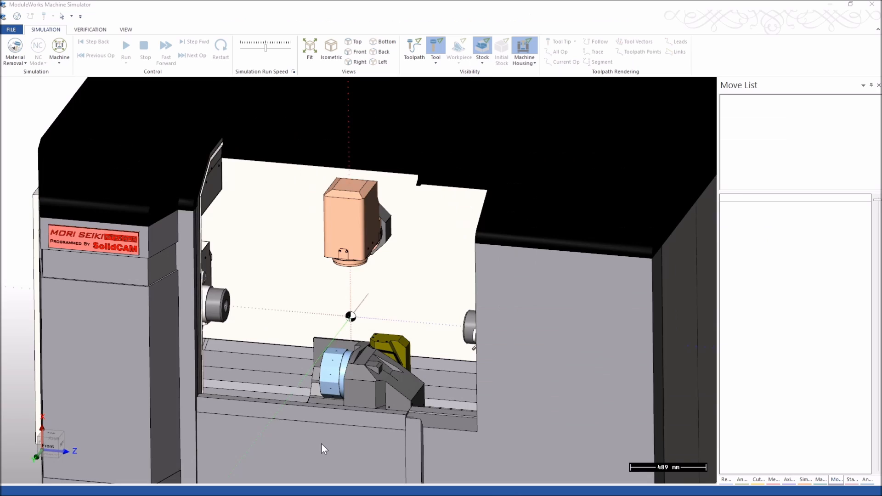
scroll(333, 432, "down", 1)
middle_click_drag(357, 423, 363, 404)
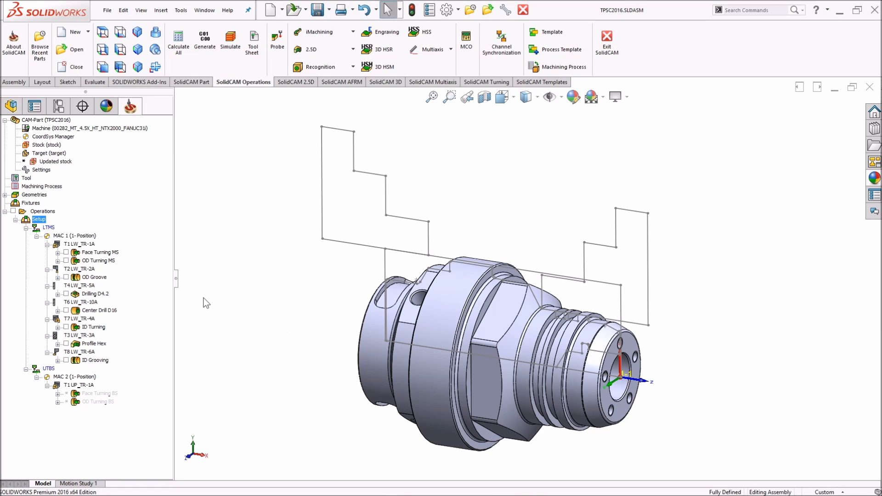
Review the MAIN_SP and BACK_SP fixtures and offsets in the machine setup, and inspect both spindles in the machine preview
double_click(41, 220)
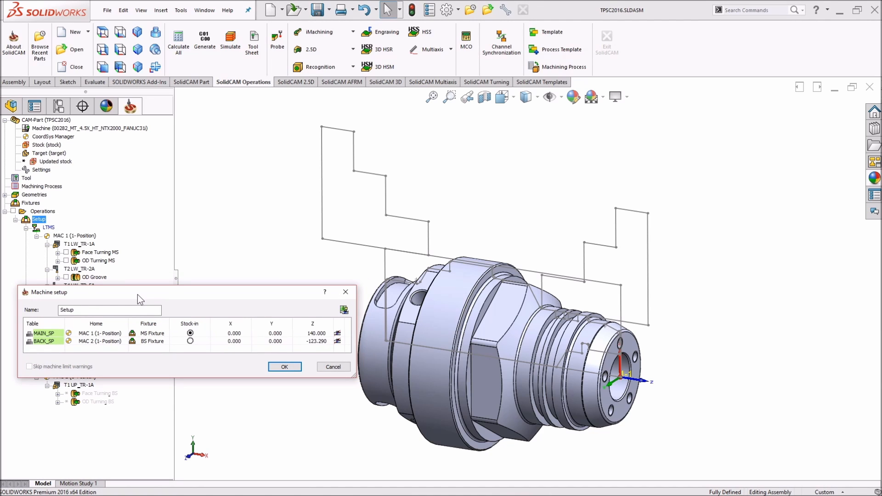
left_click(49, 334)
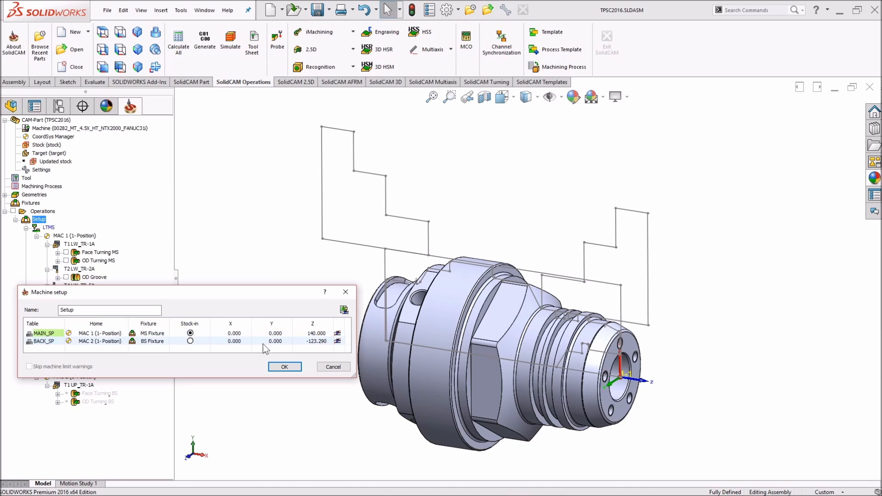
left_click(157, 343)
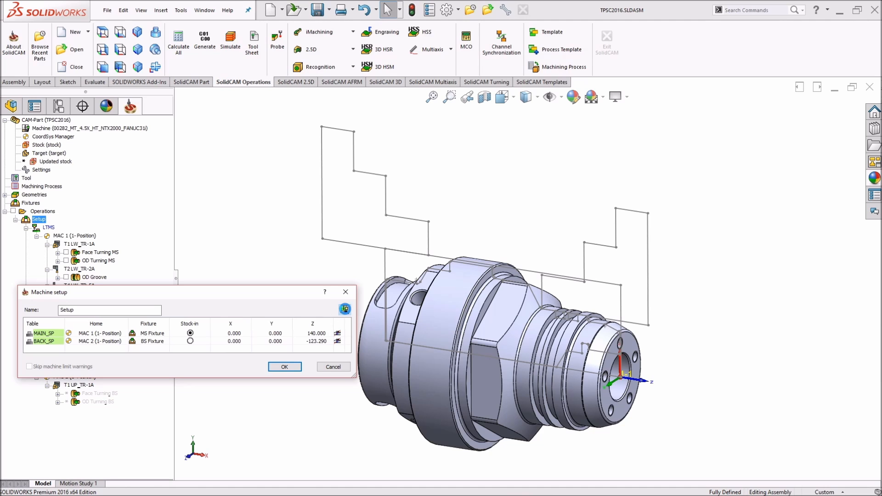
left_click(345, 309)
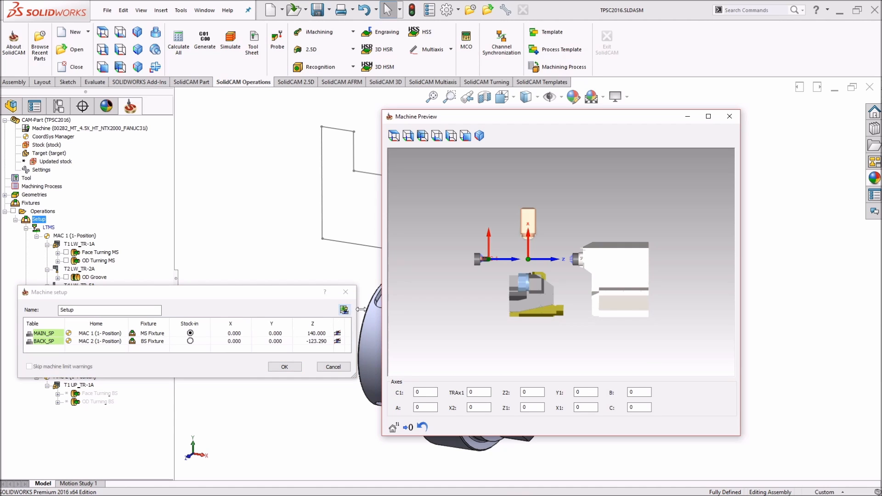
scroll(522, 259, "up", 5)
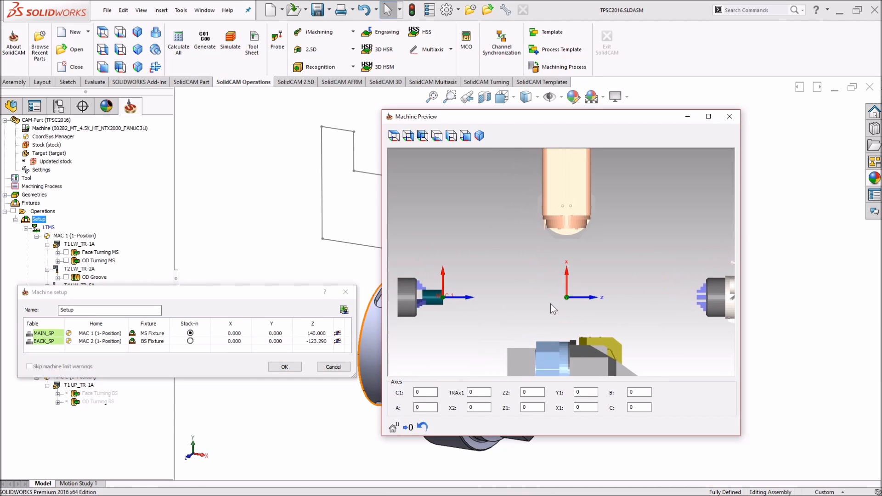
scroll(551, 304, "up", 1)
middle_click_drag(550, 305, 550, 296)
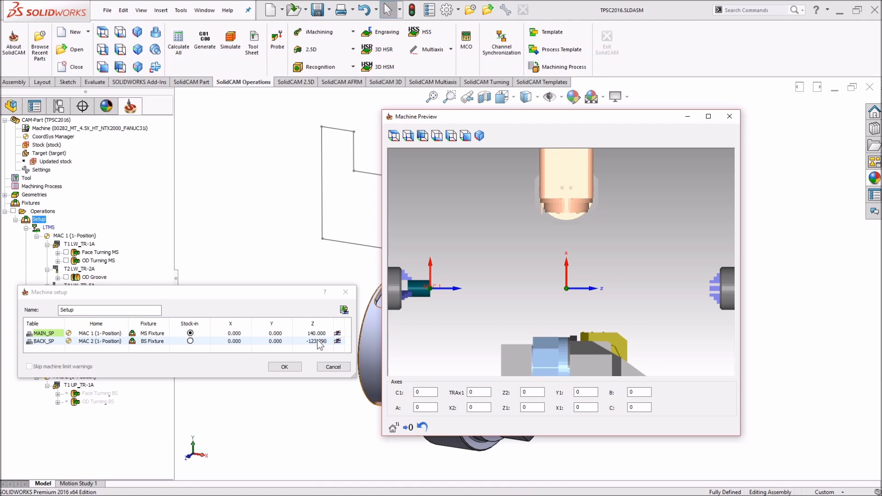
left_click(284, 367)
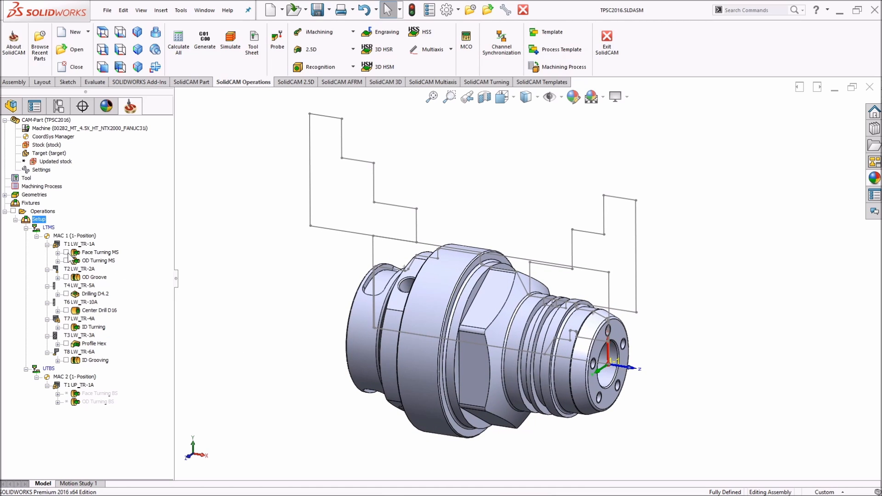
Show the toolpaths of all operations and open their machine simulation
left_click(12, 211)
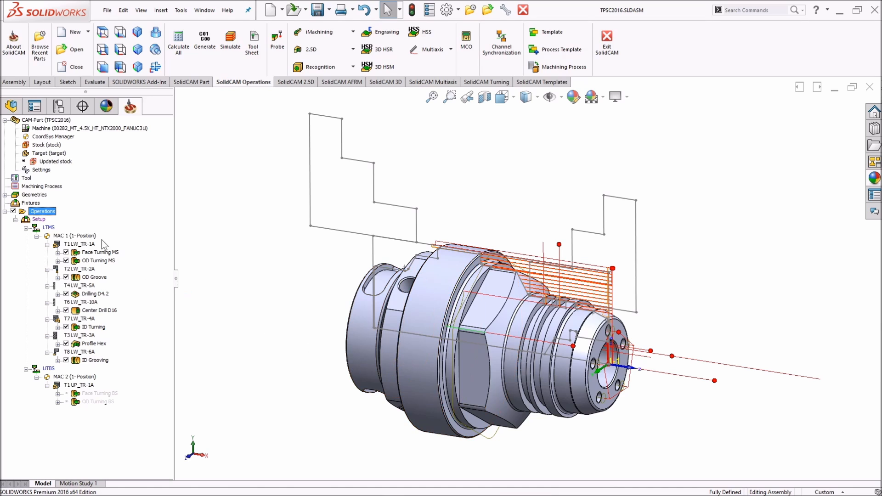
right_click(49, 212)
left_click(119, 366)
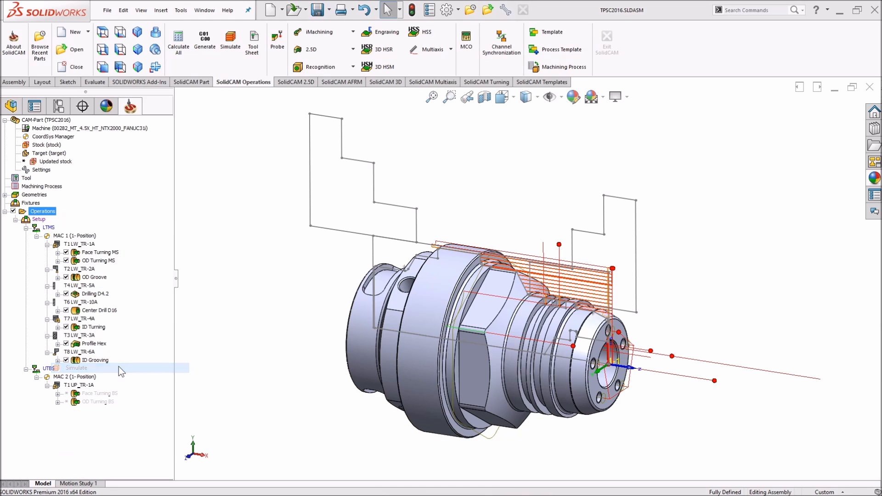
left_click(129, 131)
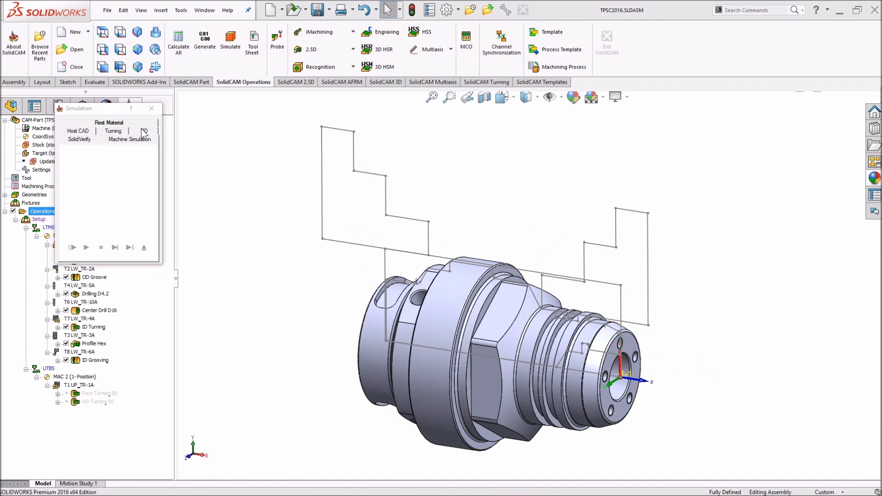
left_click(143, 132)
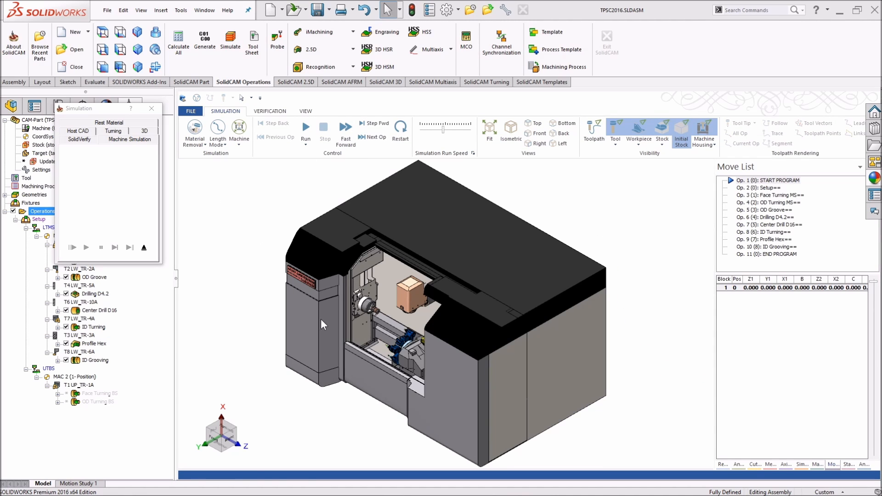
Run the machine simulation of the main spindle operations slightly slower, pause it during Profile Hex, and exit
scroll(399, 357, "up", 5)
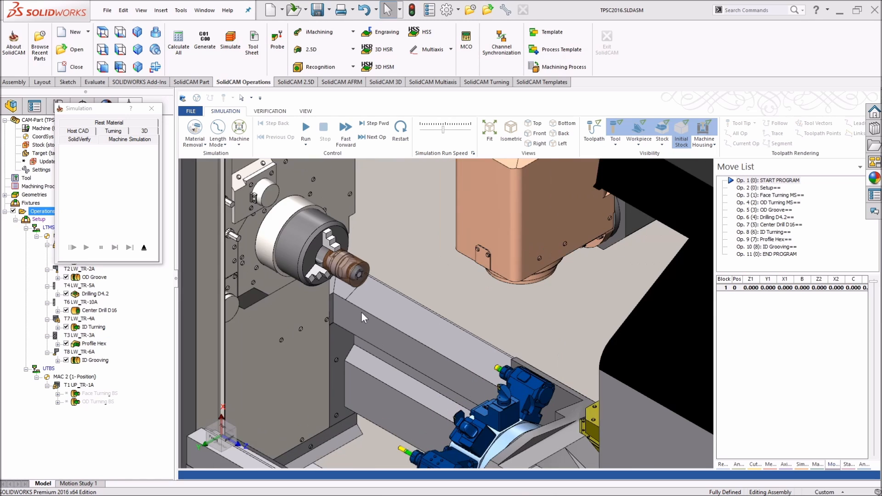
scroll(363, 357, "up", 4)
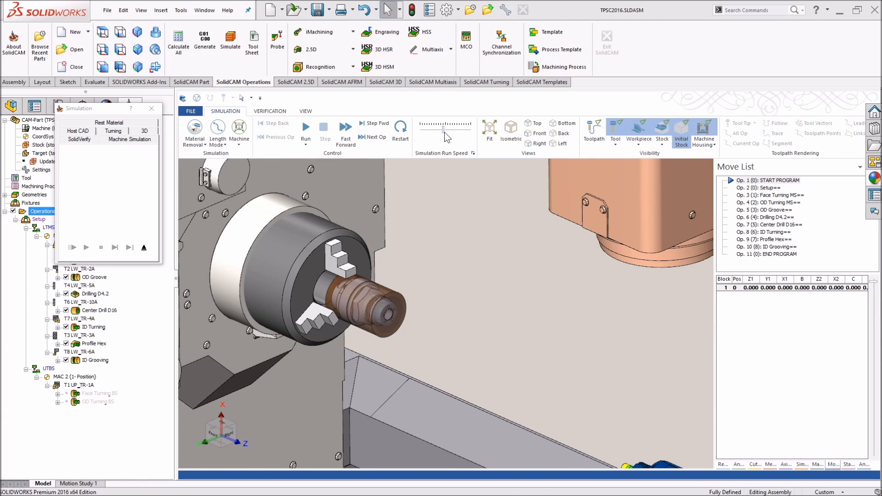
left_click_drag(445, 131, 443, 131)
left_click(306, 129)
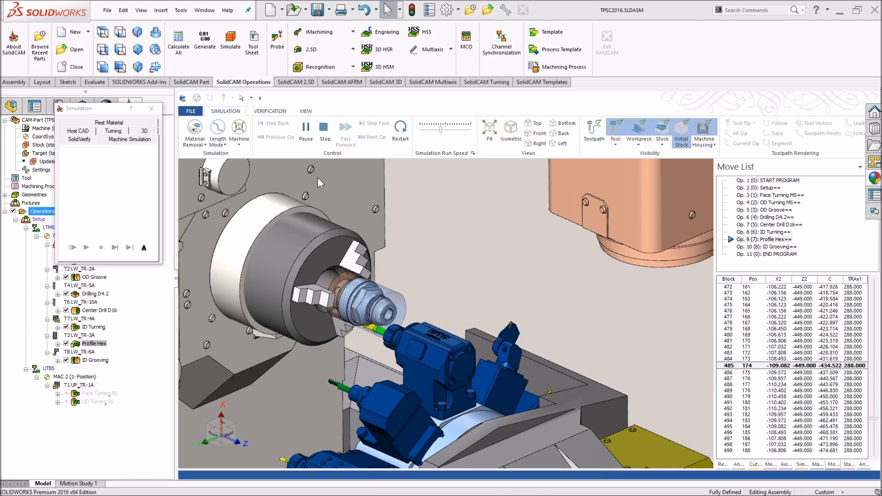
left_click(305, 130)
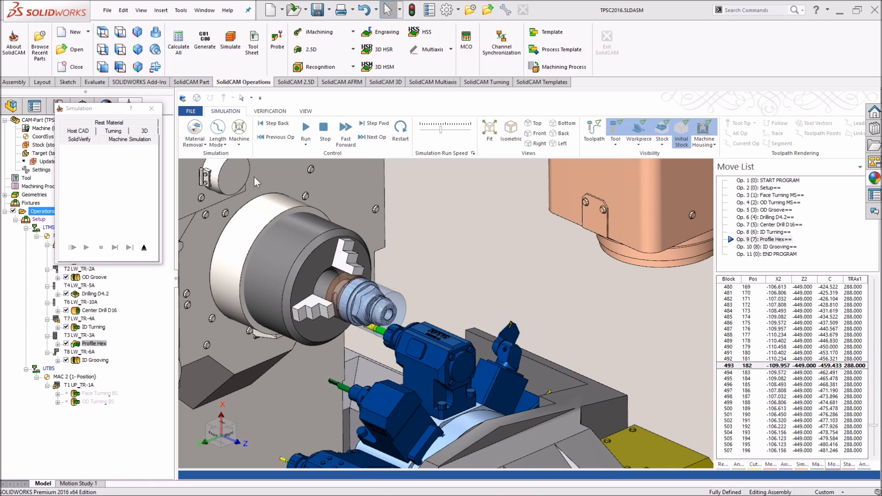
left_click(144, 249)
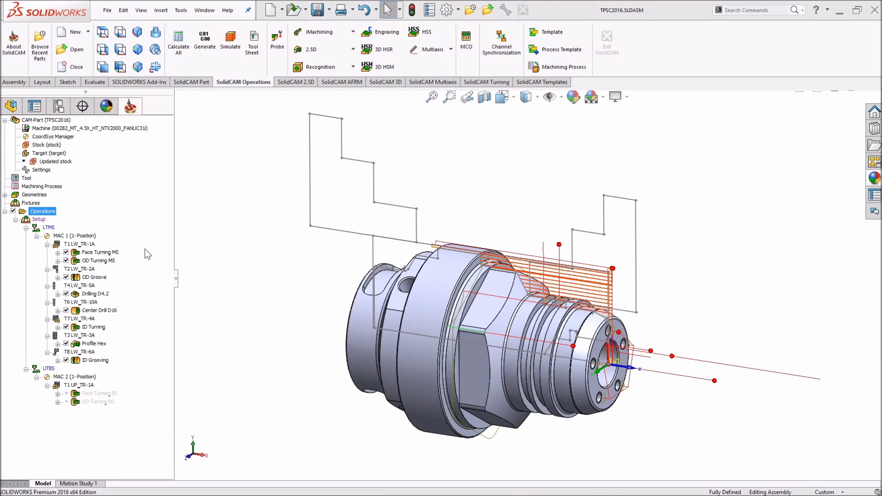
Unsuppress the Face Turning BS and OD Turning BS operations
left_click(90, 394)
left_click(93, 402, "ctrl")
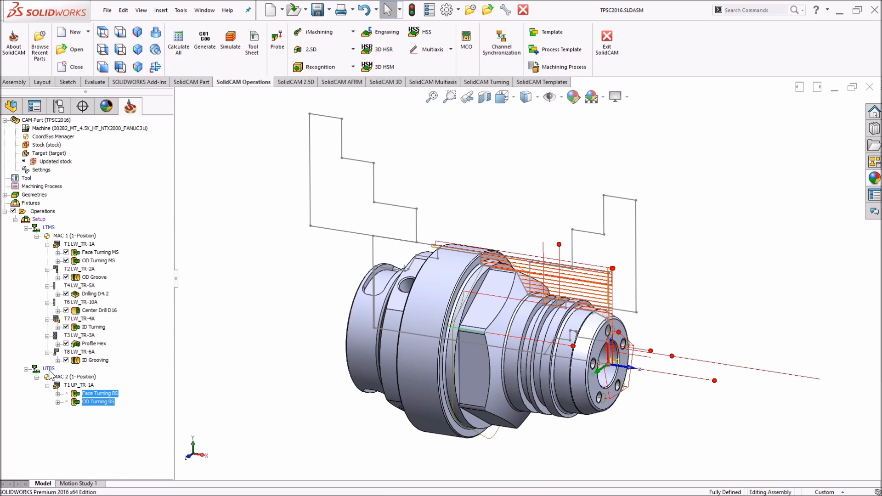
right_click(91, 397)
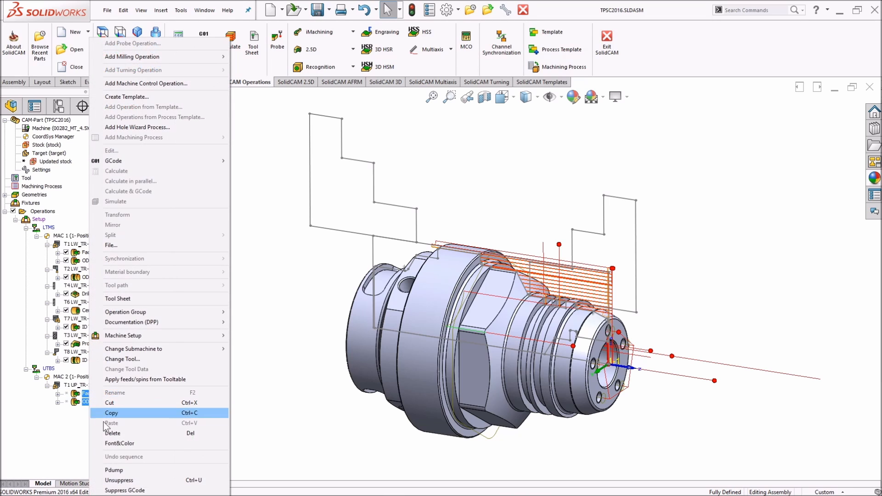
left_click(118, 481)
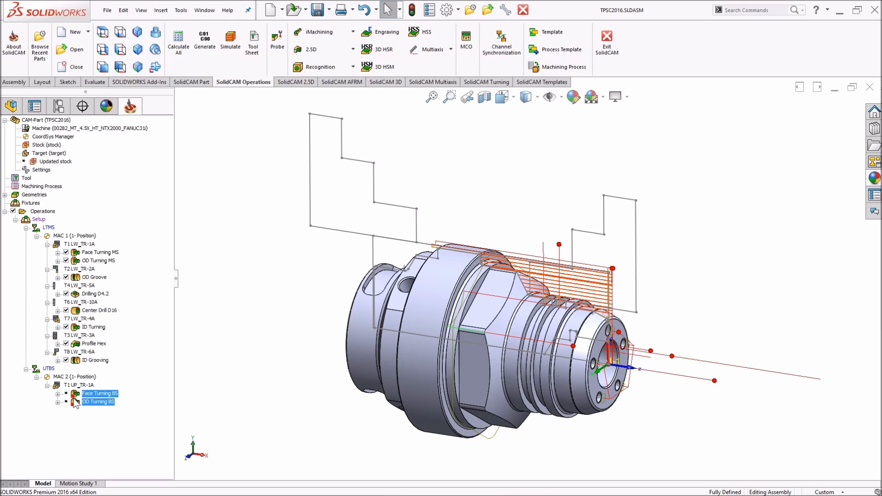
Check the error on Face Turning BS and review which spindle holds the stock in the machine setup
left_click(105, 402, "ctrl")
mouse_move(94, 396)
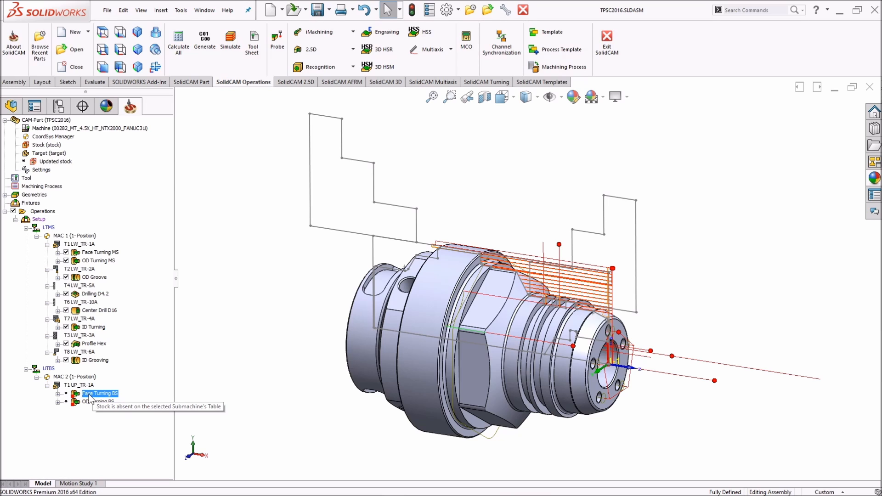
double_click(38, 219)
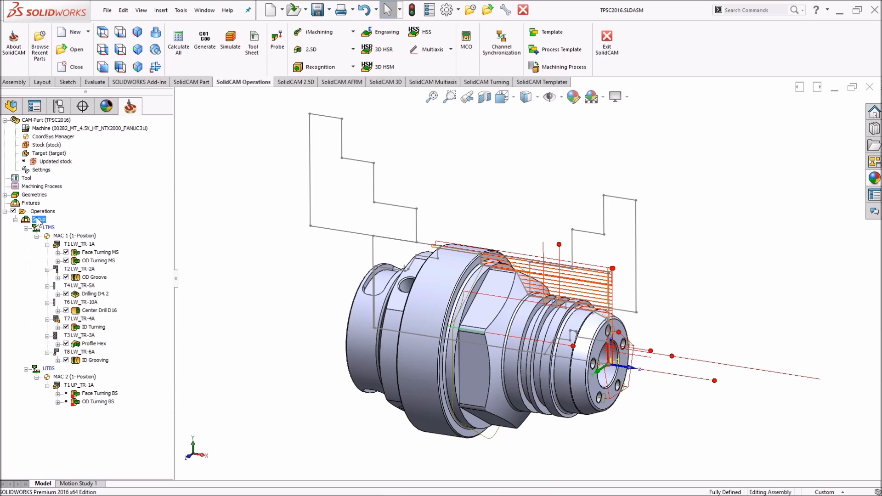
left_click_drag(235, 292, 338, 285)
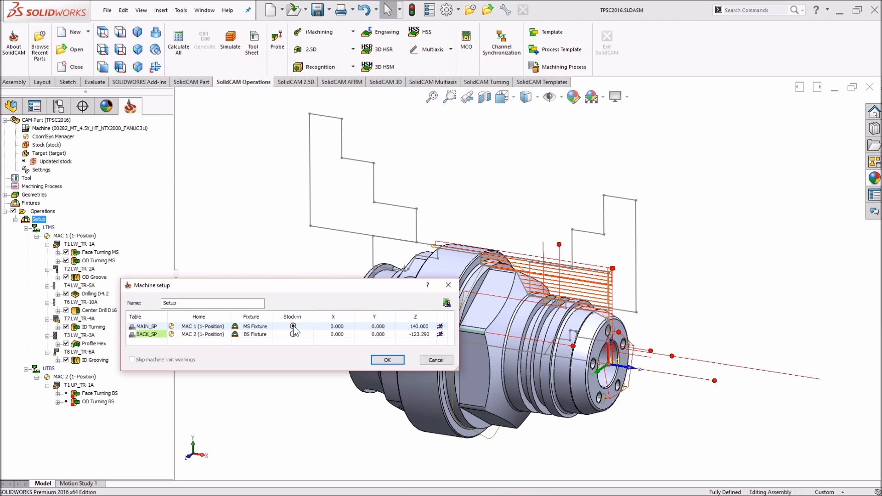
left_click(387, 360)
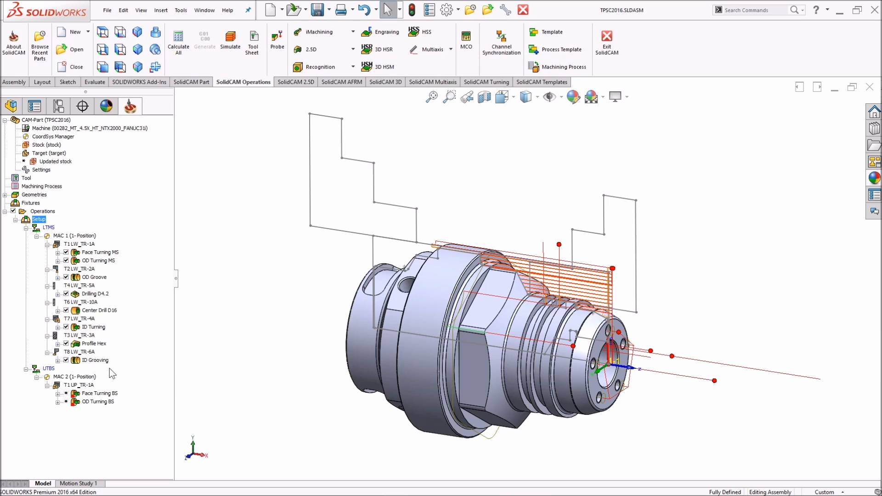
Add a machine control operation after ID Grooving with manual stock transfer to BACK_SP, and save and calculate it with all related operations
right_click(94, 361)
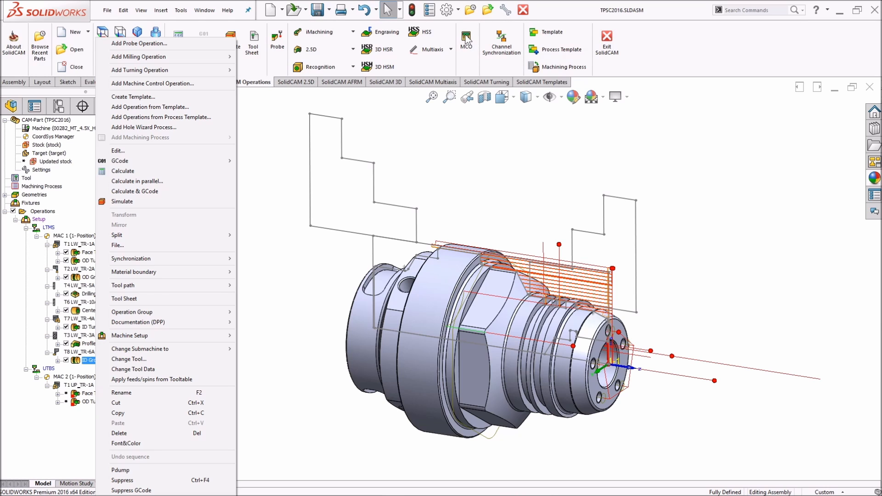
left_click(137, 86)
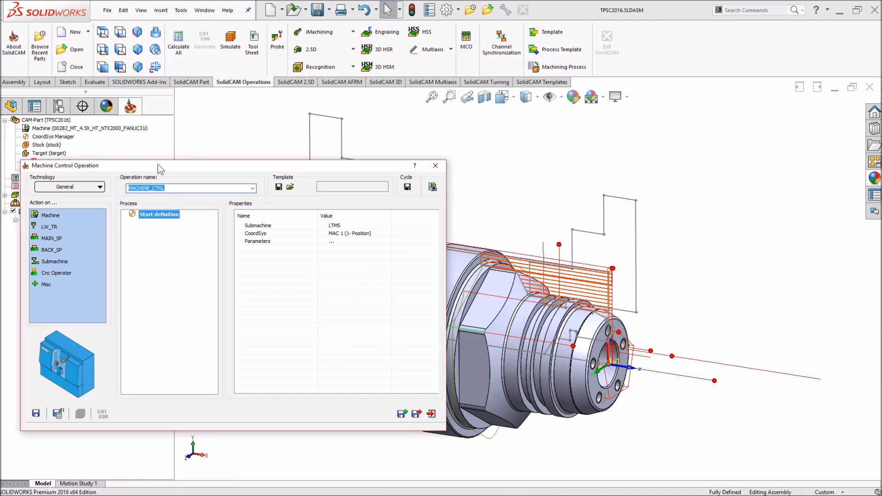
left_click_drag(216, 166, 289, 167)
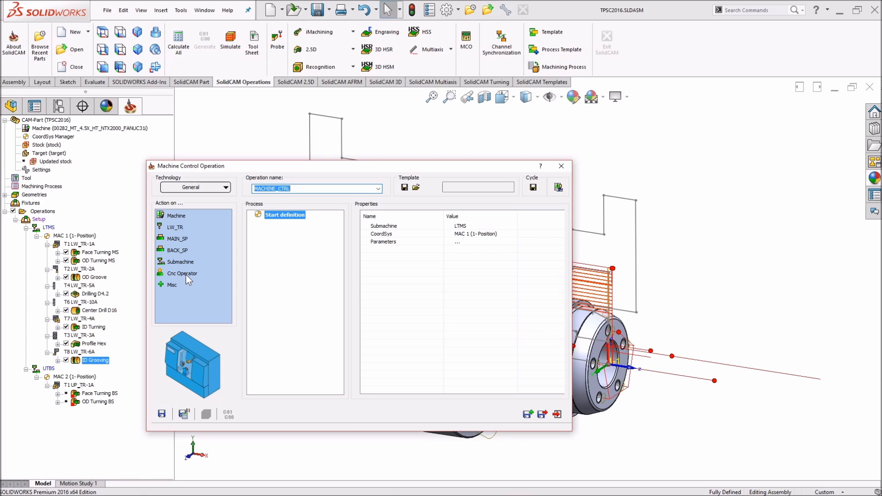
left_click_drag(185, 274, 276, 250)
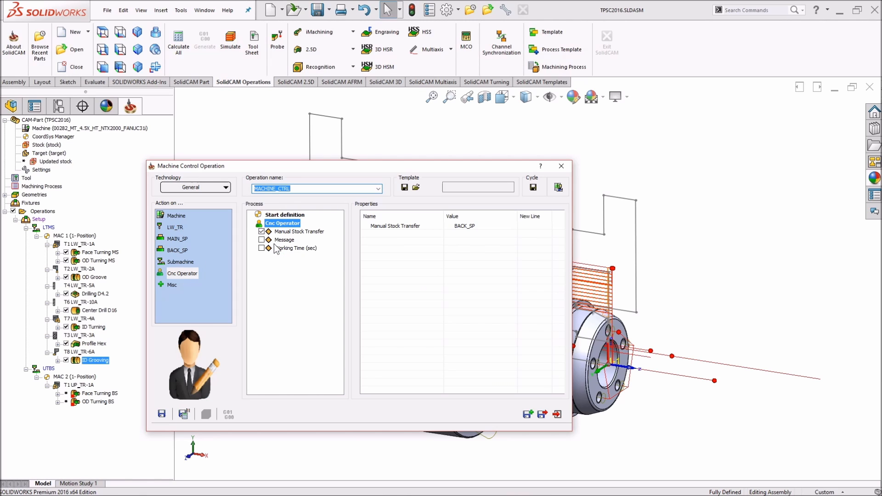
left_click(288, 232)
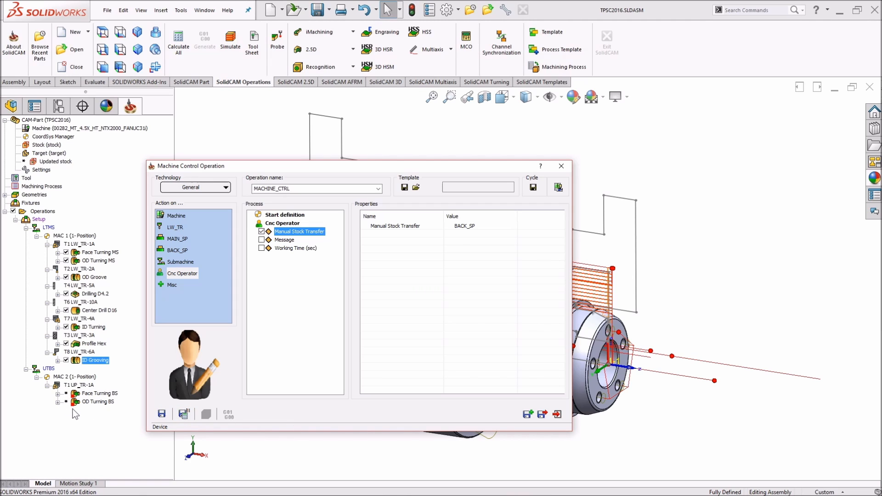
left_click(184, 415)
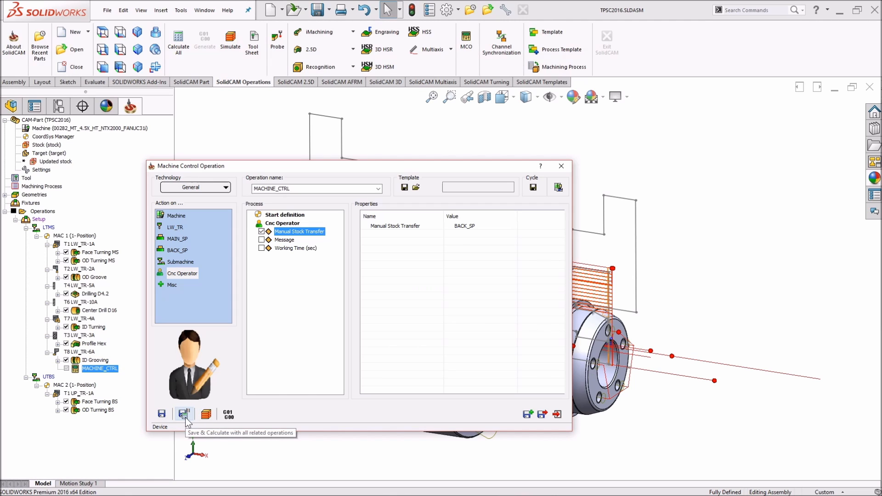
left_click(542, 414)
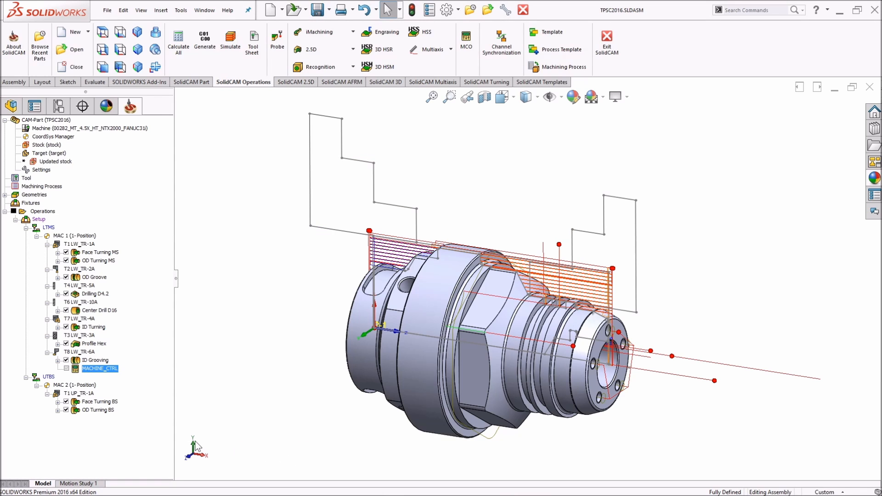
Reopen the MACHINE_CTRL operation for editing and delete the Cnc Operator action from its process list
left_click(88, 402)
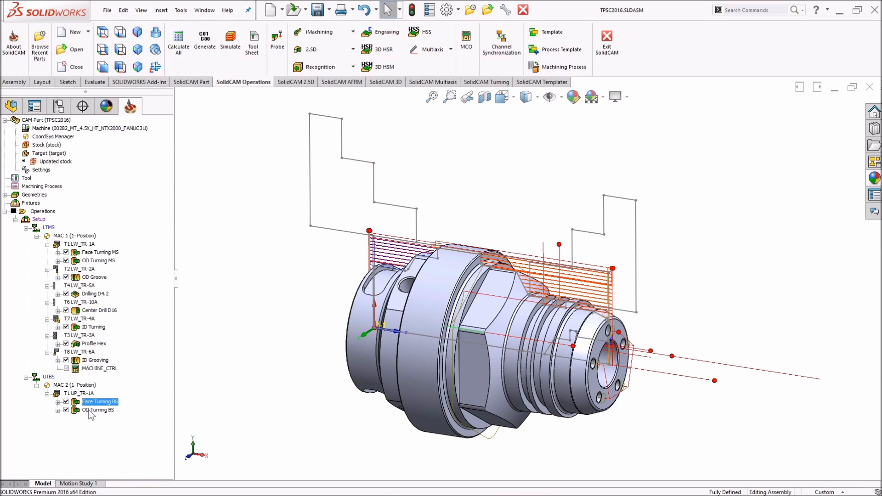
left_click(90, 411)
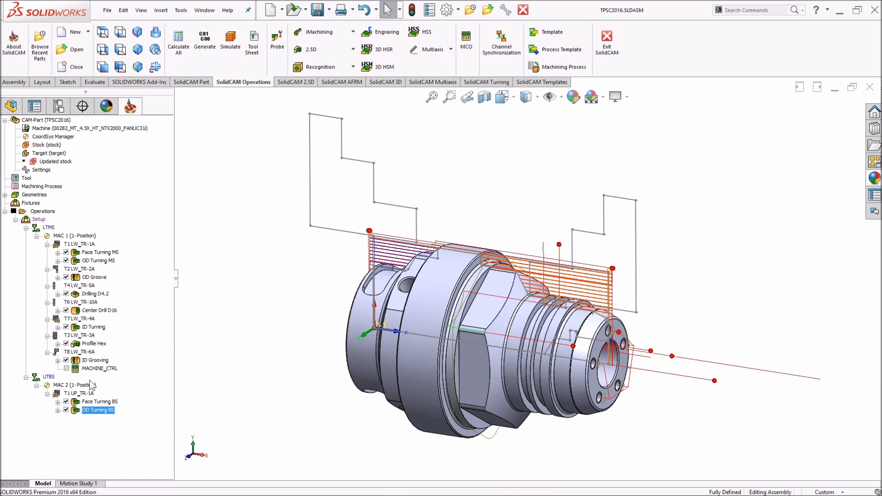
double_click(98, 369)
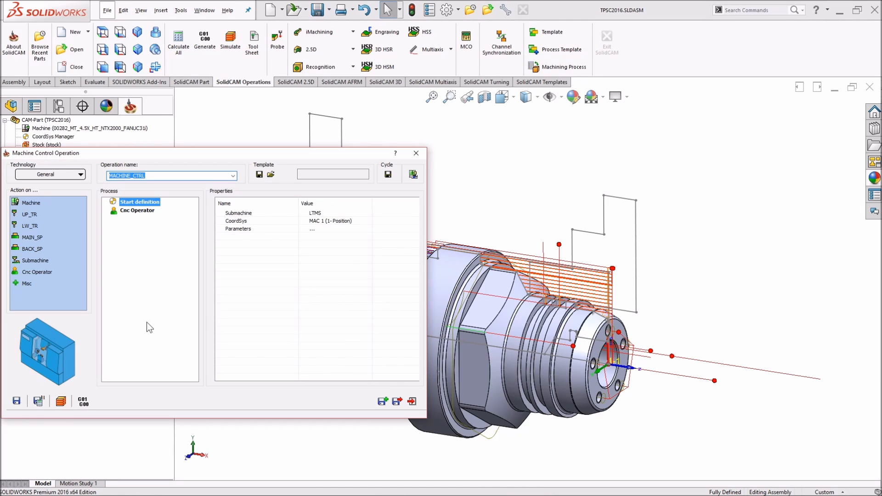
left_click_drag(204, 156, 351, 165)
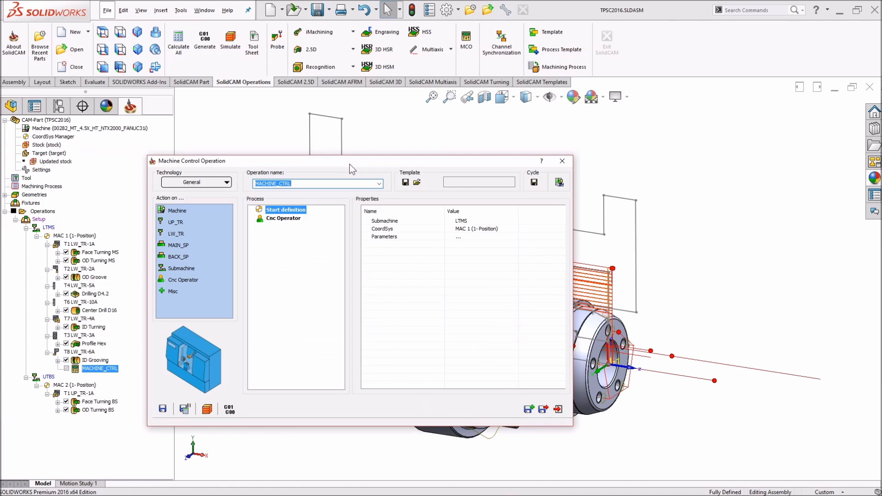
left_click(292, 218)
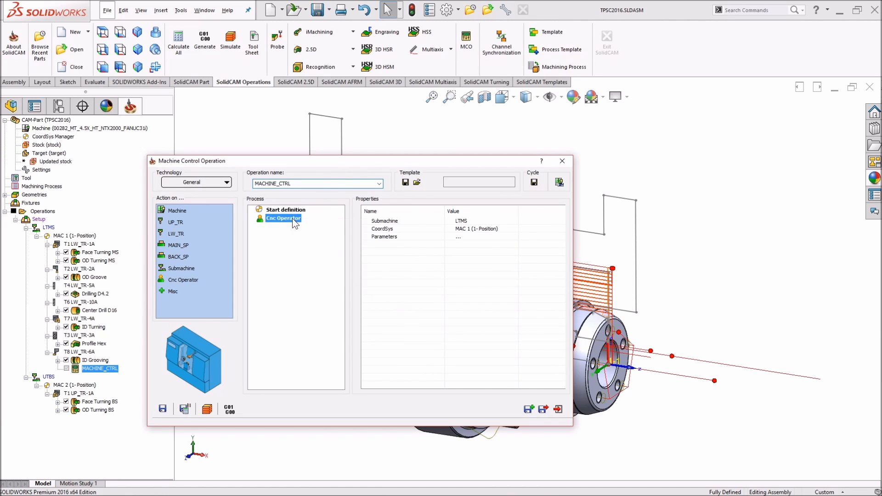
right_click(293, 218)
left_click(310, 258)
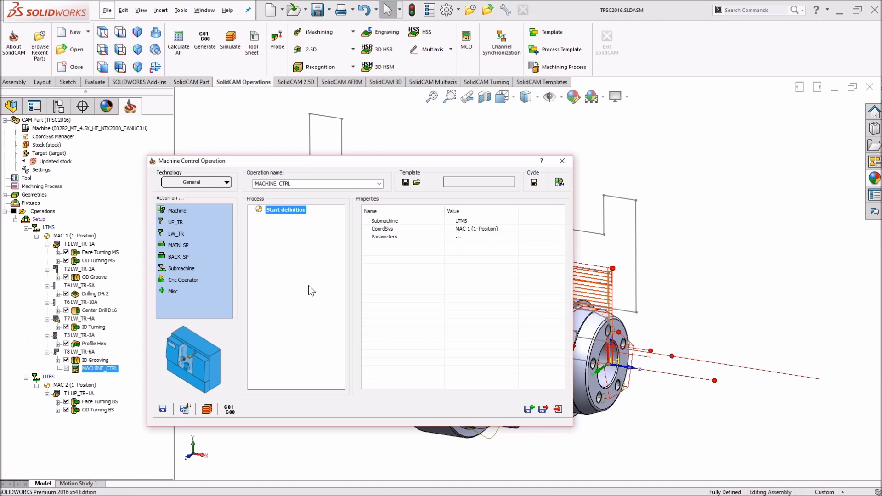
Rename the machine control operation as "Part transfer" and move its dialog aside to make room
left_click(296, 184)
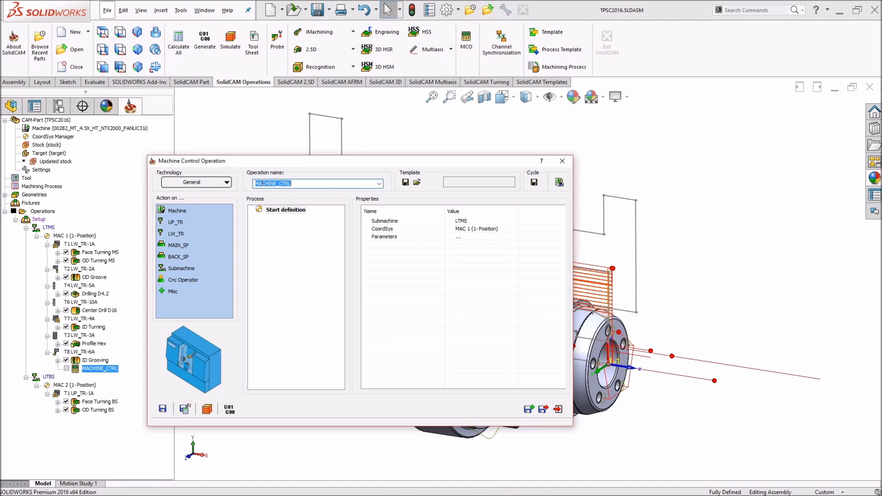
type("T")
type("art P")
key("BackSpace")
type("transfer")
left_click(324, 285)
left_click_drag(329, 161, 315, 161)
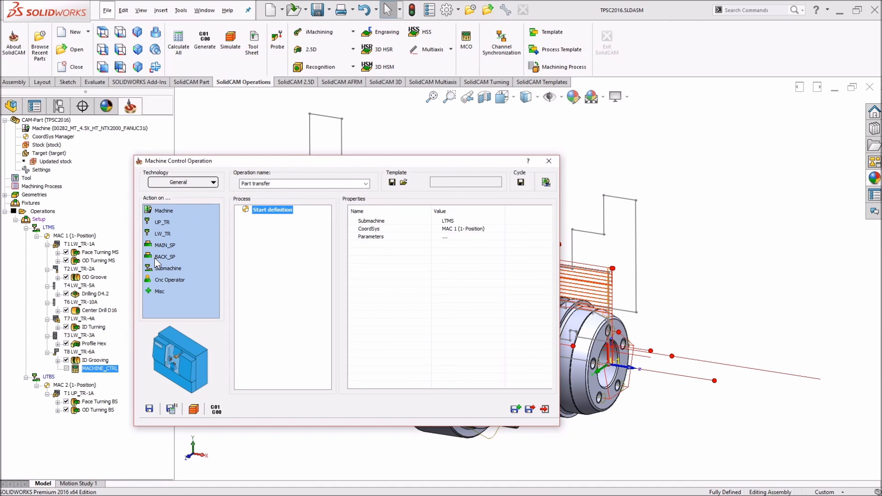
left_click_drag(330, 161, 214, 167)
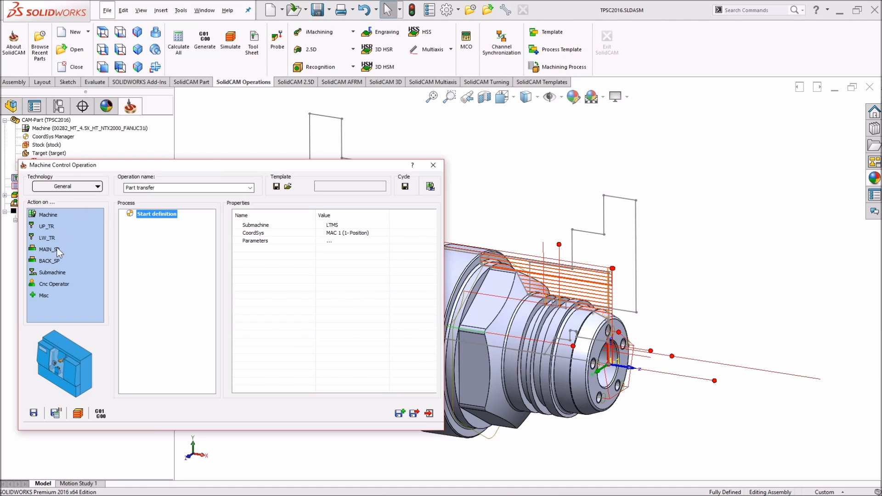
Open the machine preview and examine the positions of the turrets relative to the main and back spindles
left_click(430, 186)
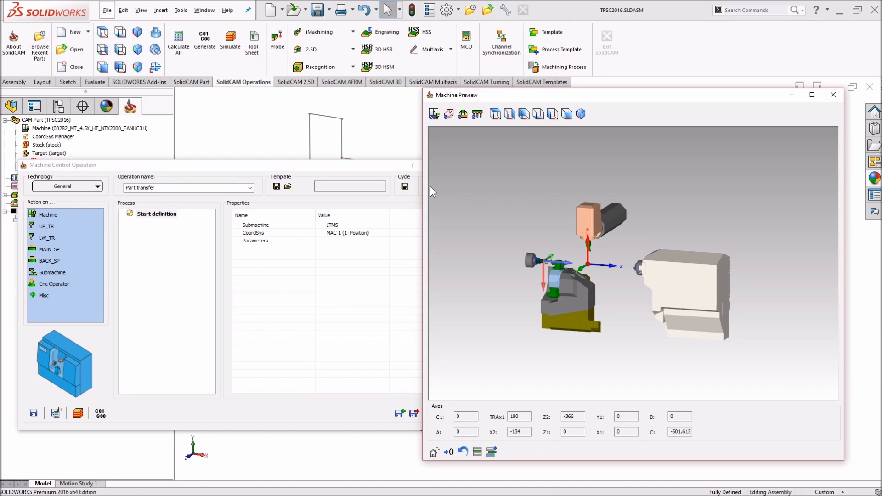
scroll(577, 262, "up", 5)
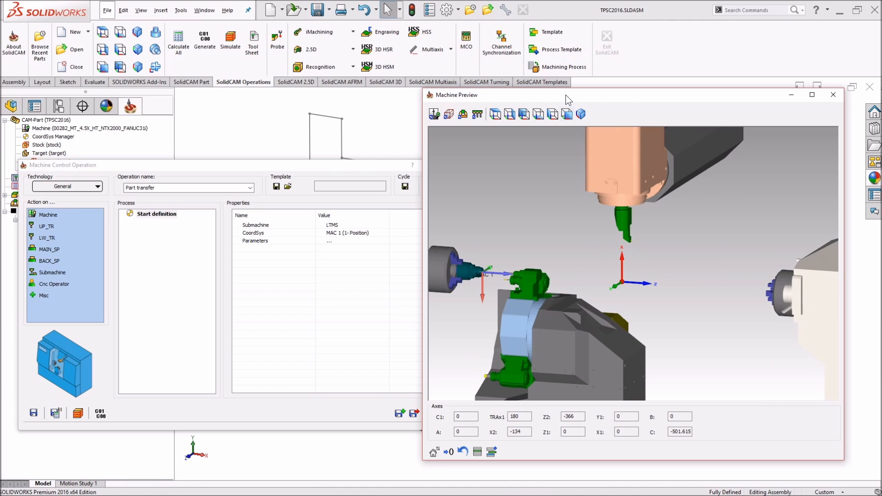
left_click(567, 114)
scroll(542, 283, "up", 6)
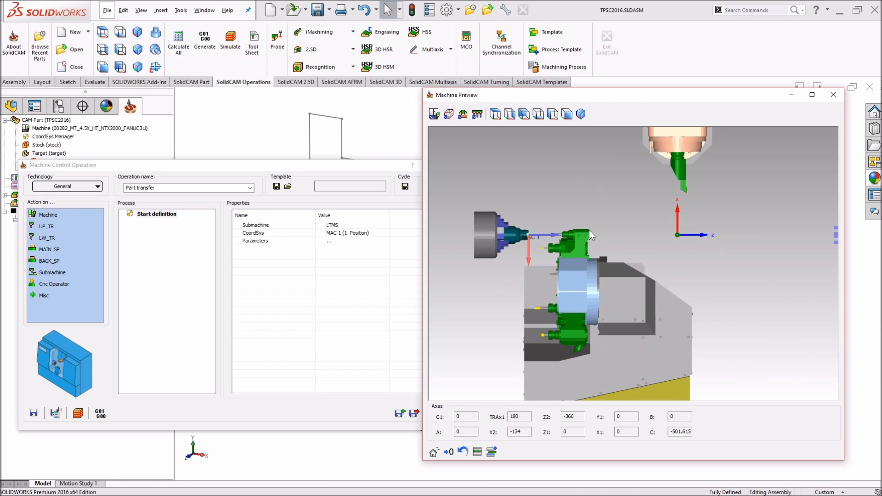
middle_click_drag(589, 230, 552, 274, "ctrl")
scroll(551, 256, "up", 1)
scroll(504, 275, "up", 3)
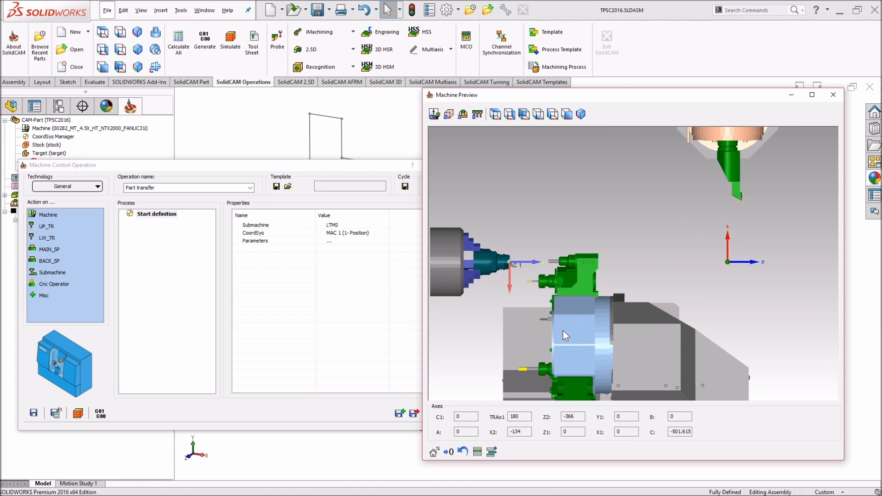
scroll(517, 291, "up", 3)
middle_click_drag(545, 265, 590, 264, "ctrl")
middle_click_drag(590, 264, 611, 285)
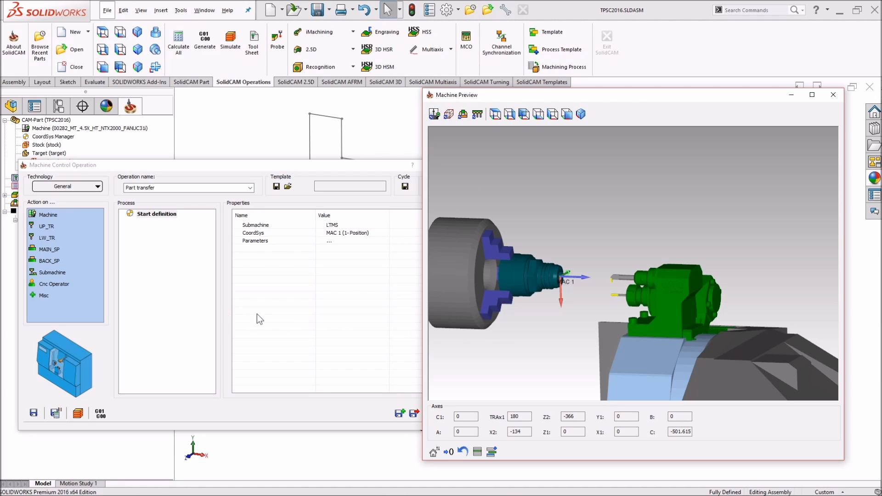
scroll(563, 329, "up", 5)
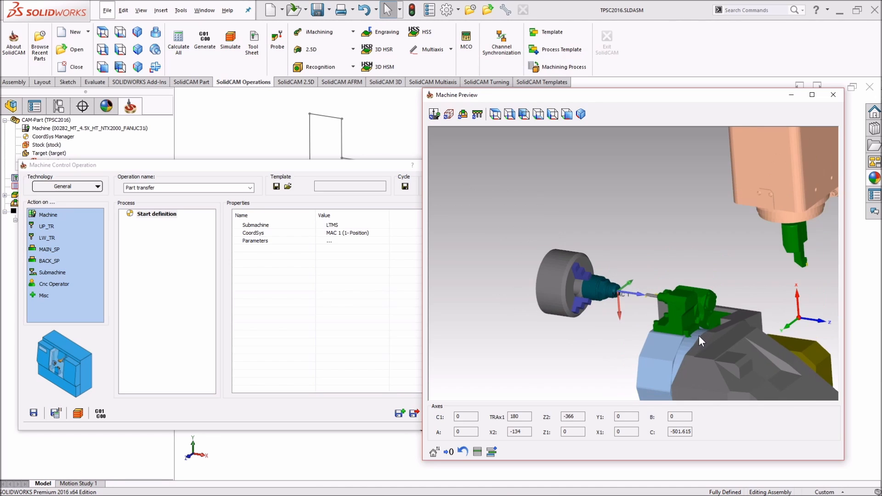
scroll(695, 330, "down", 3)
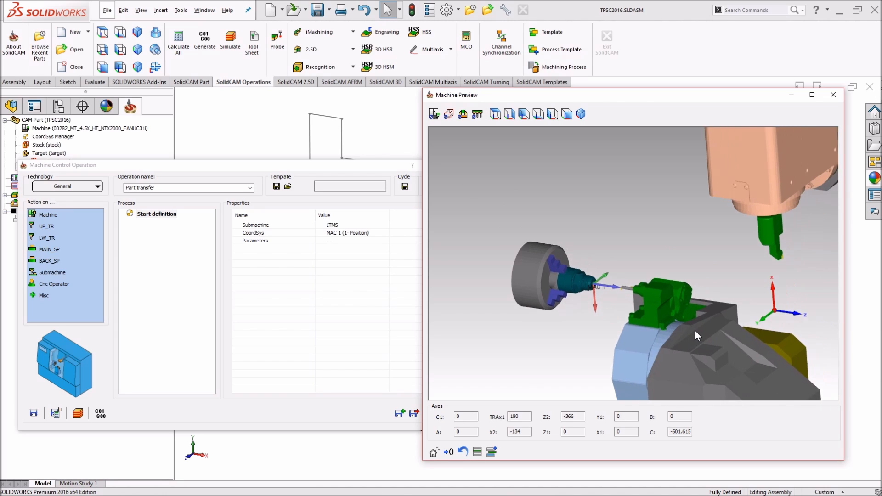
scroll(629, 296, "up", 3)
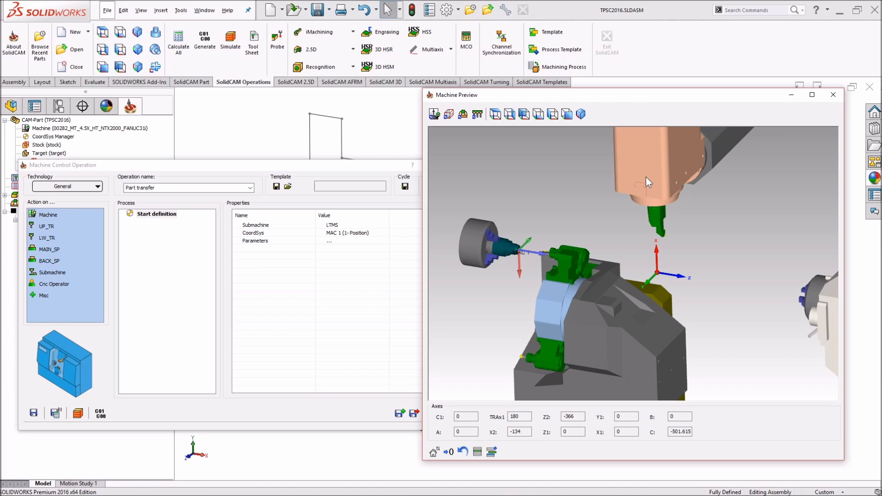
right_click(575, 292)
left_click(567, 294)
Add an LW_TR action to the process with a Movement that sends the X2 and Z2 axes to home at rapid
left_click_drag(42, 237, 155, 246)
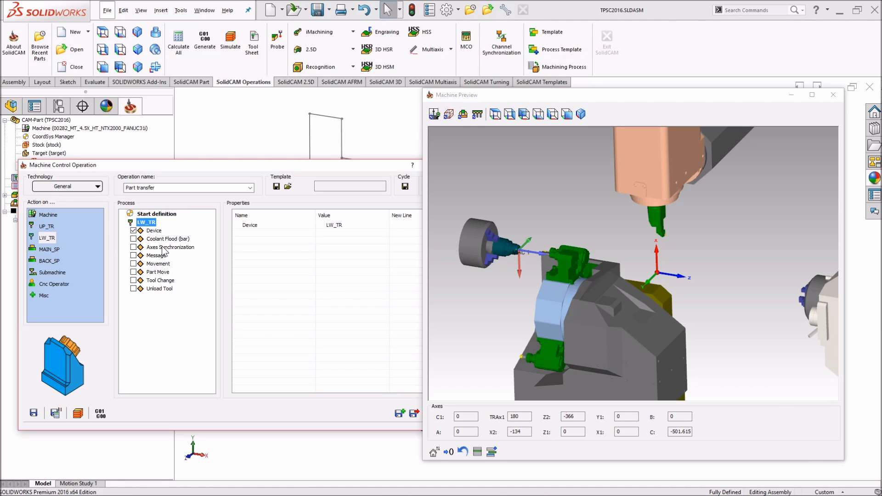
left_click(158, 266)
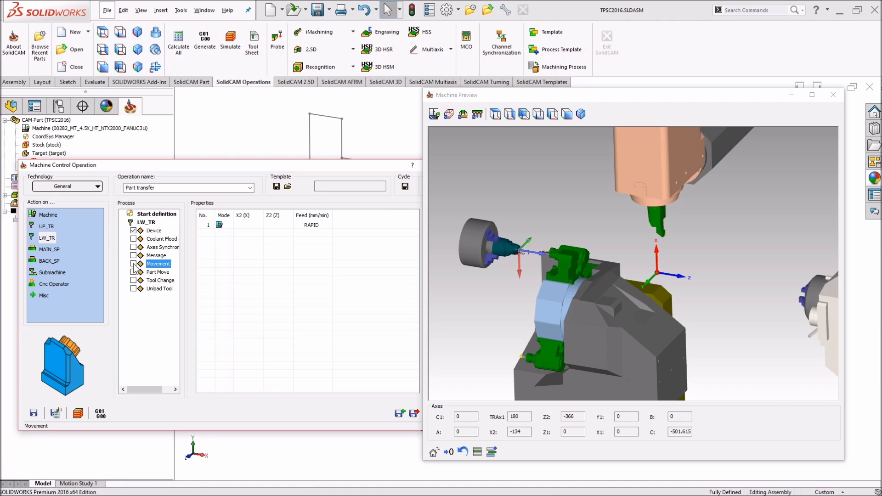
left_click(134, 264)
left_click(260, 226)
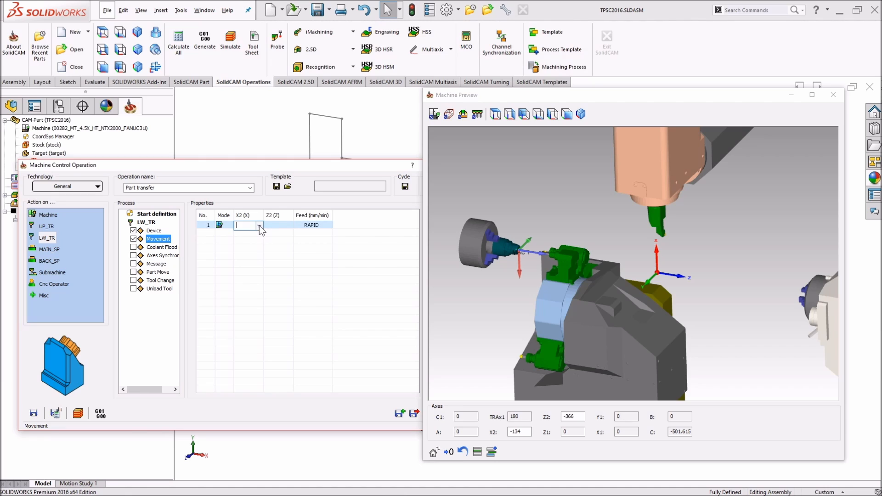
left_click(259, 225)
left_click(254, 241)
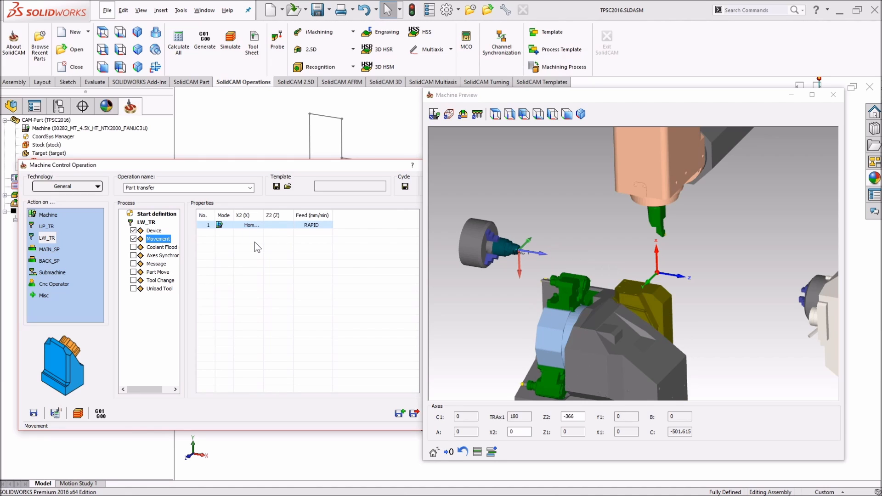
left_click(290, 224)
left_click(281, 239)
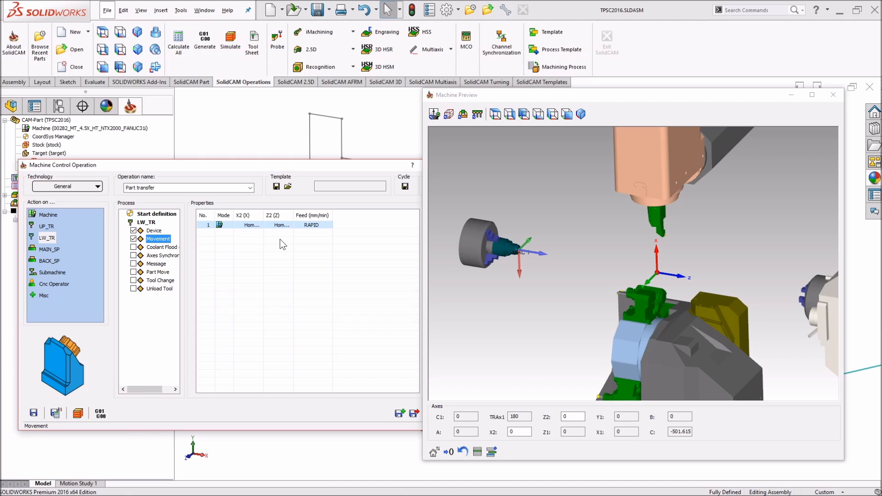
left_click(559, 98)
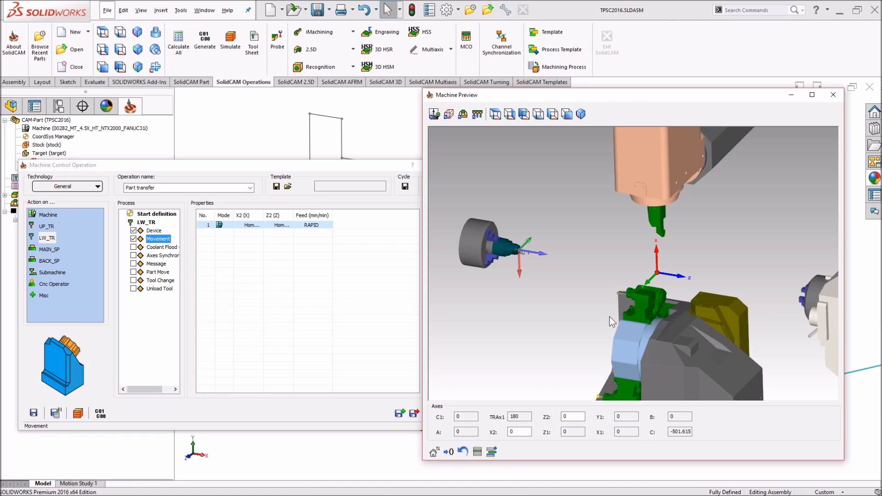
middle_click_drag(609, 324, 611, 321)
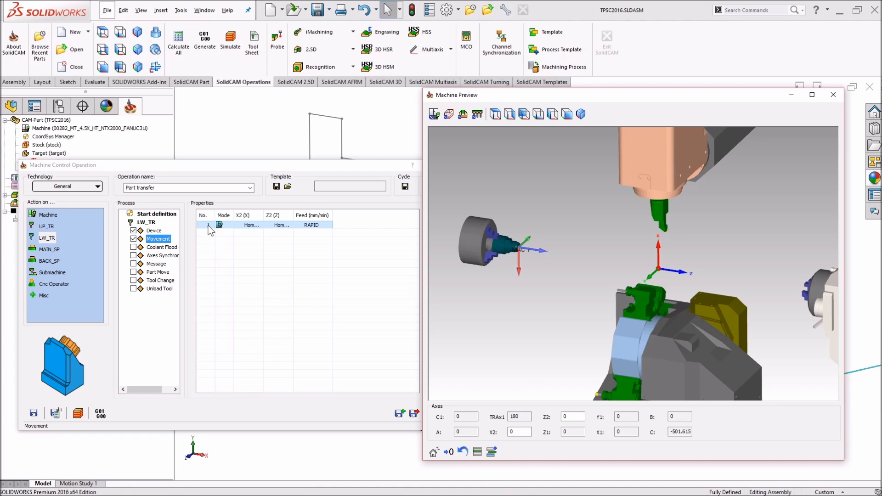
Enable Unload Tool for the LW_TR action and set it to the empty Station_8
left_click(133, 288)
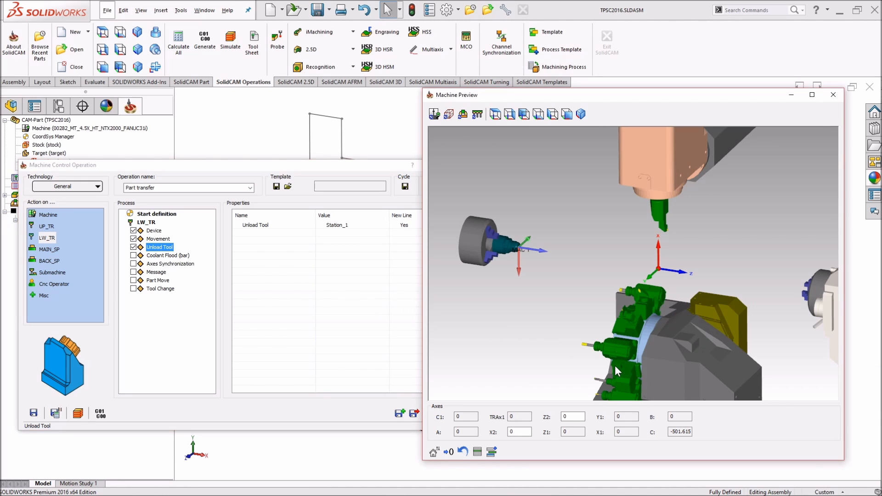
middle_click_drag(614, 356, 678, 330)
scroll(677, 327, "up", 2)
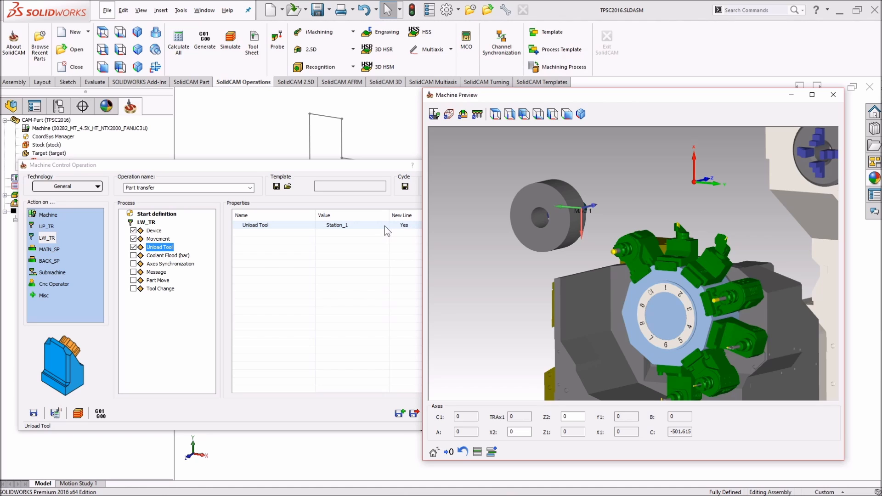
scroll(649, 349, "up", 1)
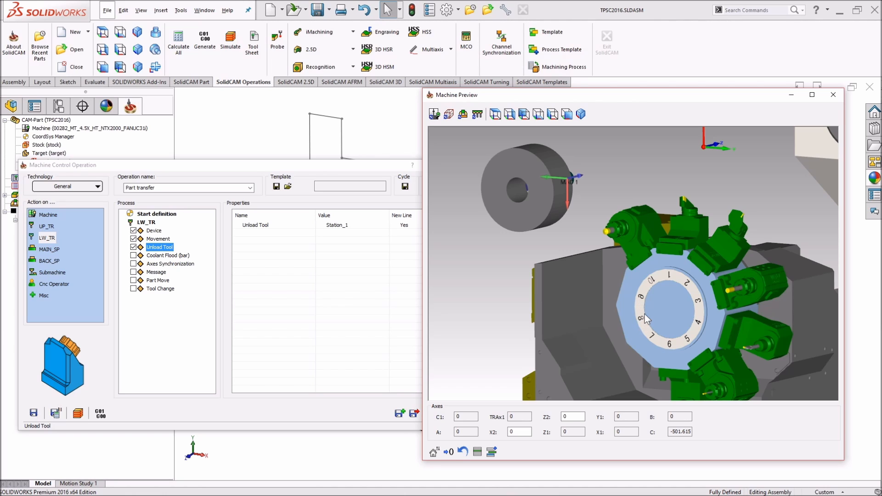
left_click(385, 226)
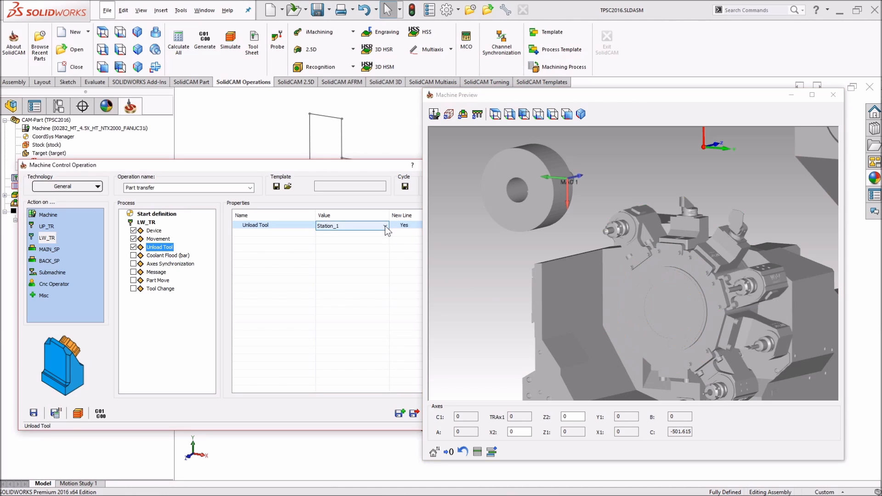
left_click(385, 225)
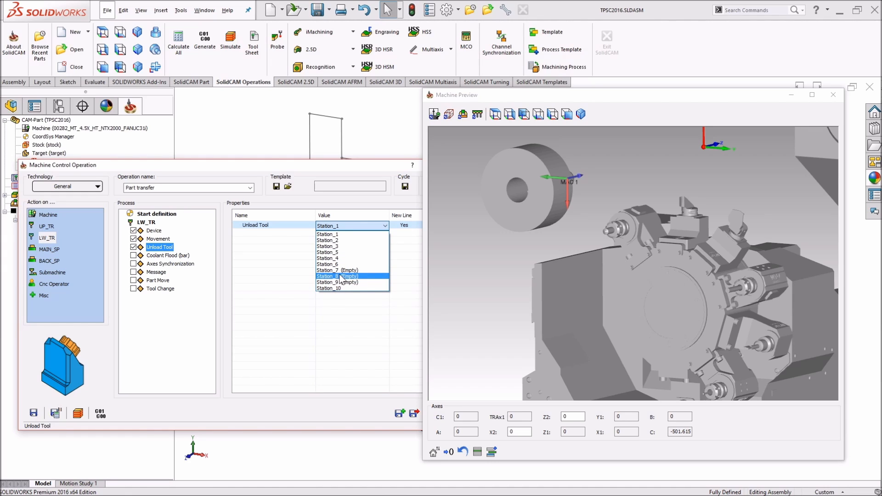
left_click(340, 277)
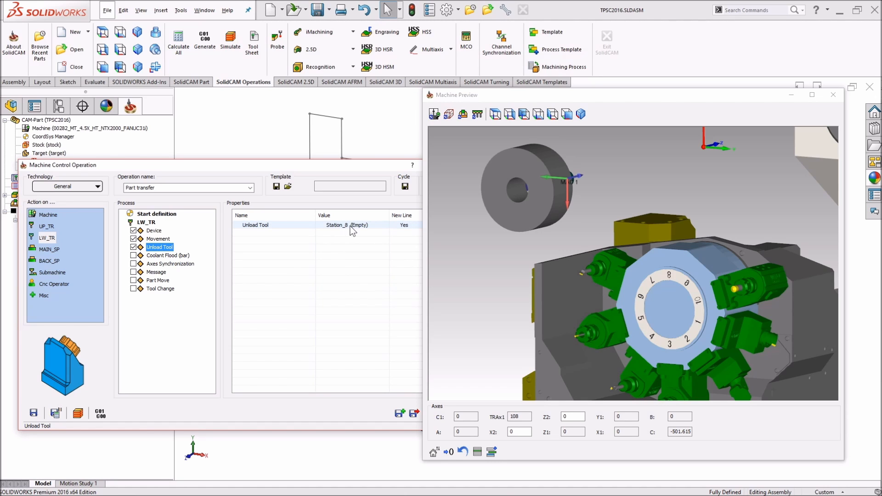
Add a second LW_TR action to the process, enable its Movement, and show the machine preview in side view
left_click(543, 281)
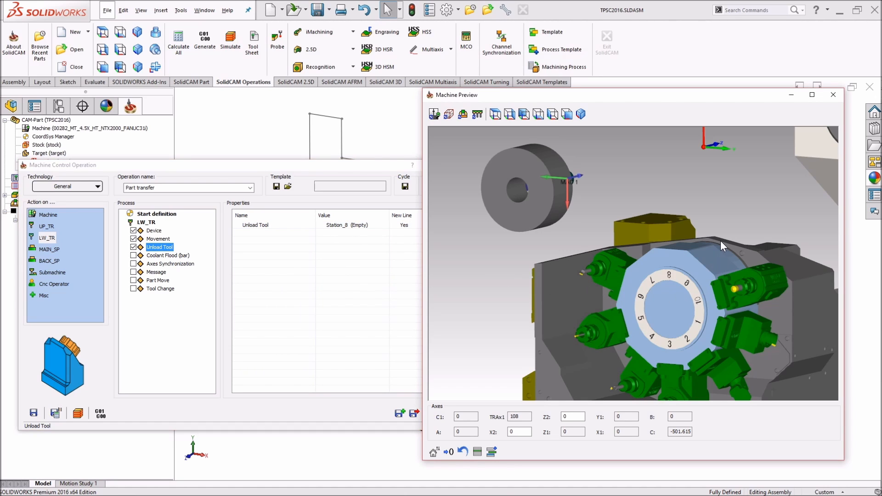
left_click_drag(721, 240, 686, 303)
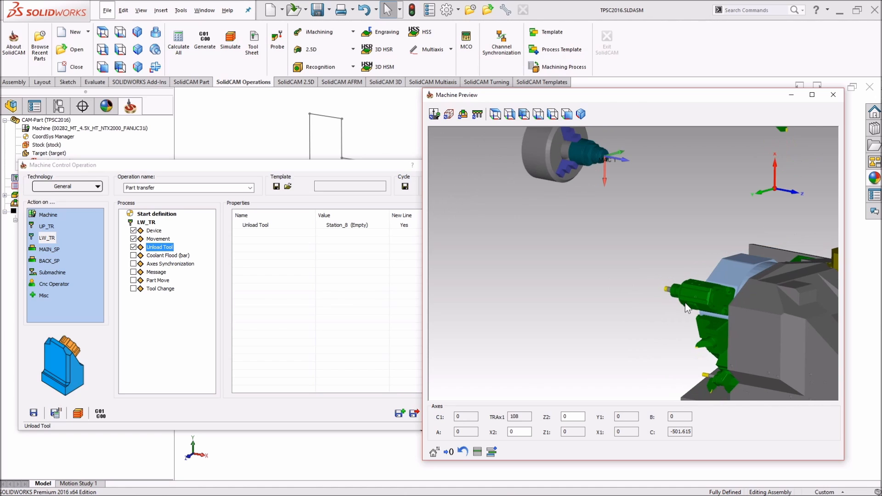
middle_click_drag(730, 274, 600, 334)
left_click_drag(600, 335, 603, 336)
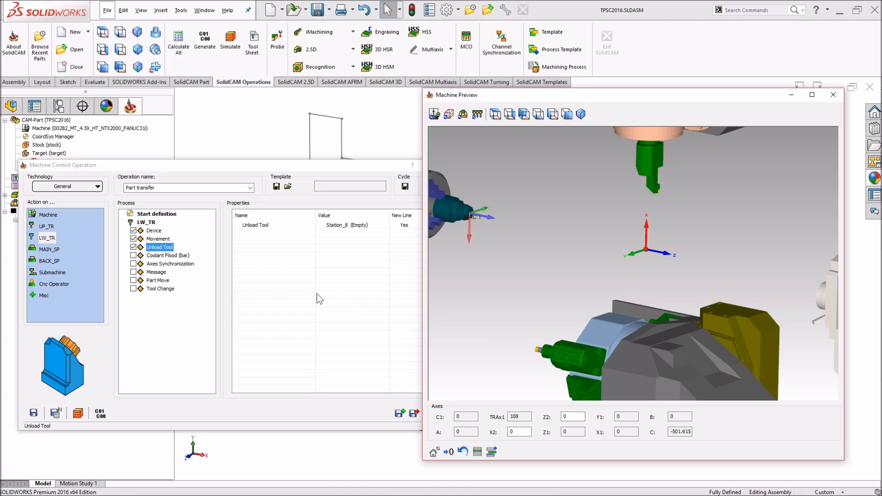
double_click(132, 223)
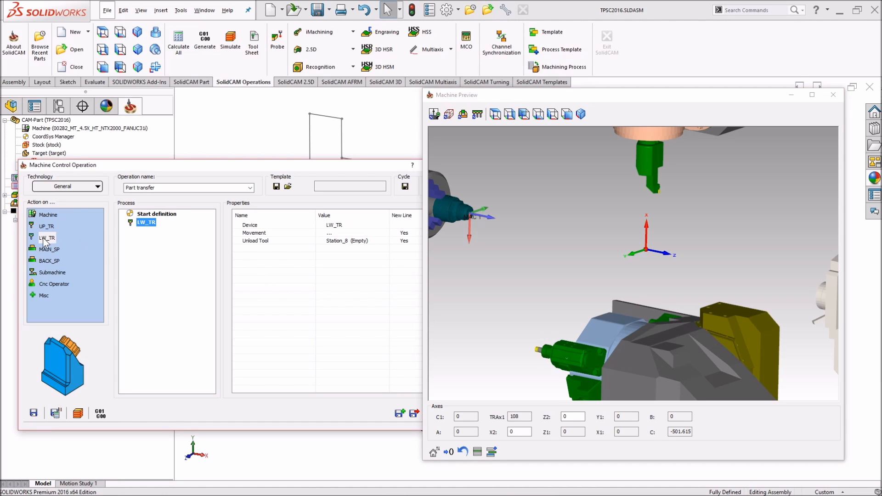
left_click_drag(46, 238, 161, 256)
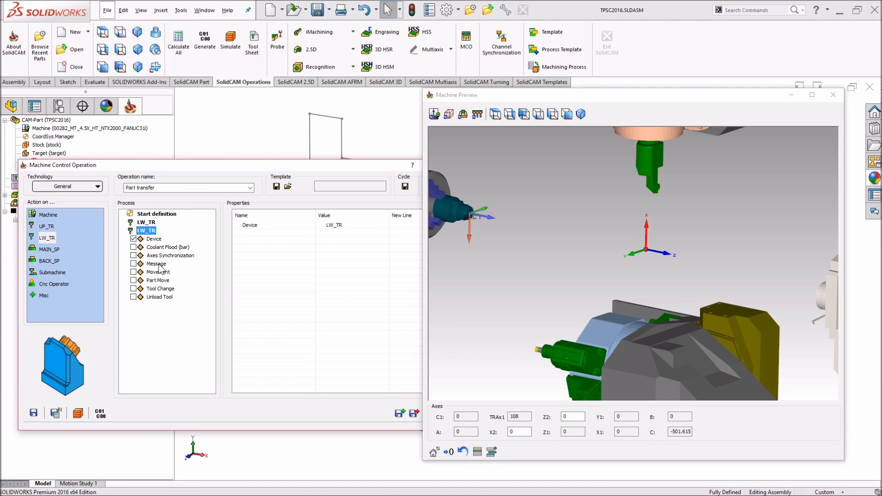
left_click(647, 295)
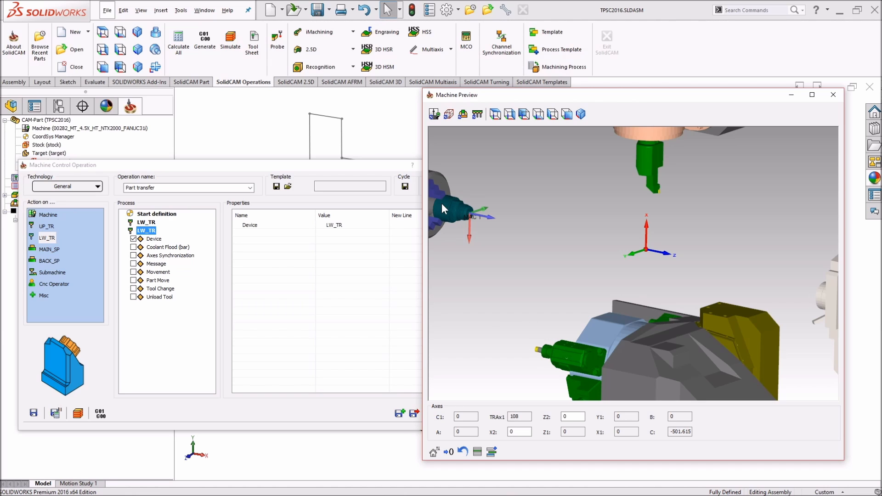
left_click(306, 171)
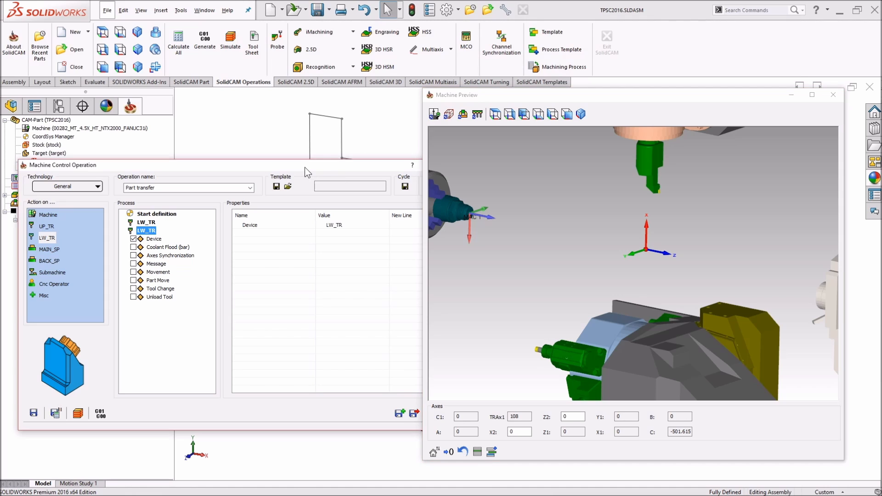
left_click(133, 272)
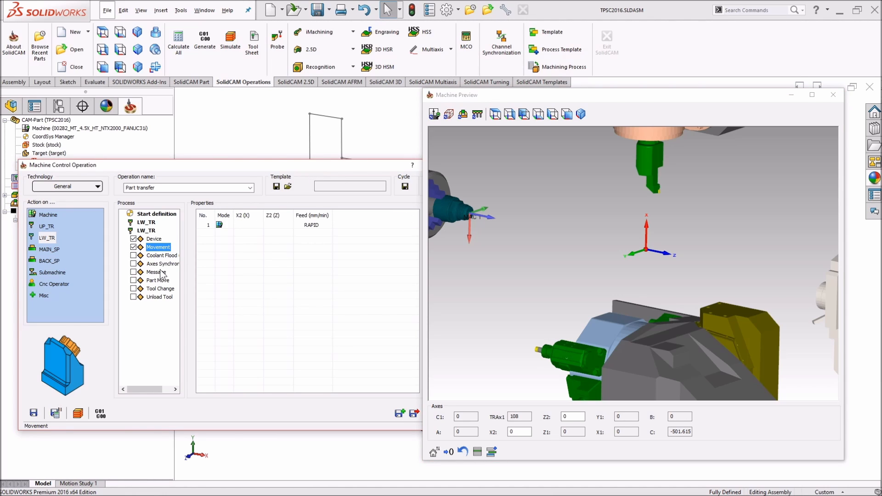
left_click(572, 119)
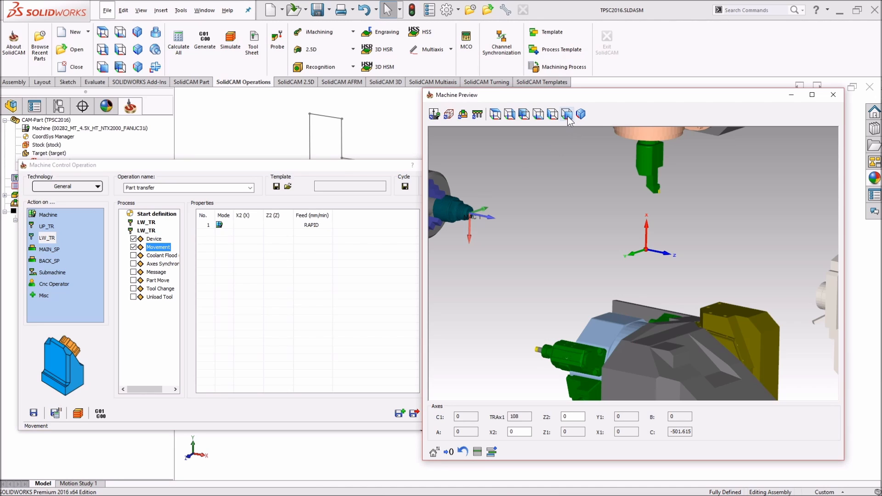
left_click(568, 115)
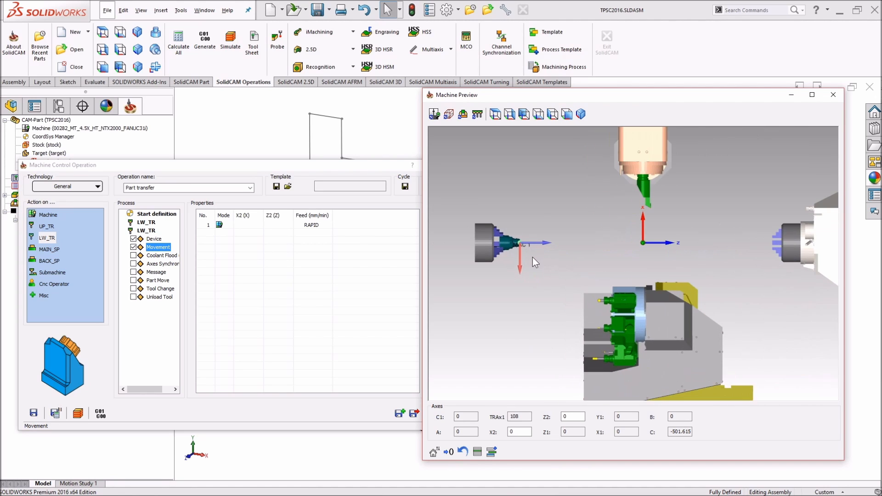
Try a Z2 value of -700 directly in the second LW_TR Movement line, and delete that value again
left_click(288, 225)
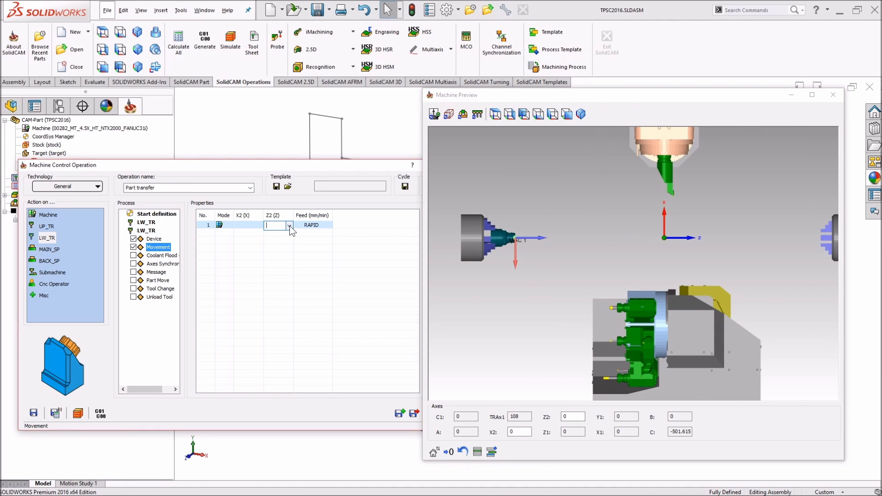
left_click(290, 225)
left_click(277, 251)
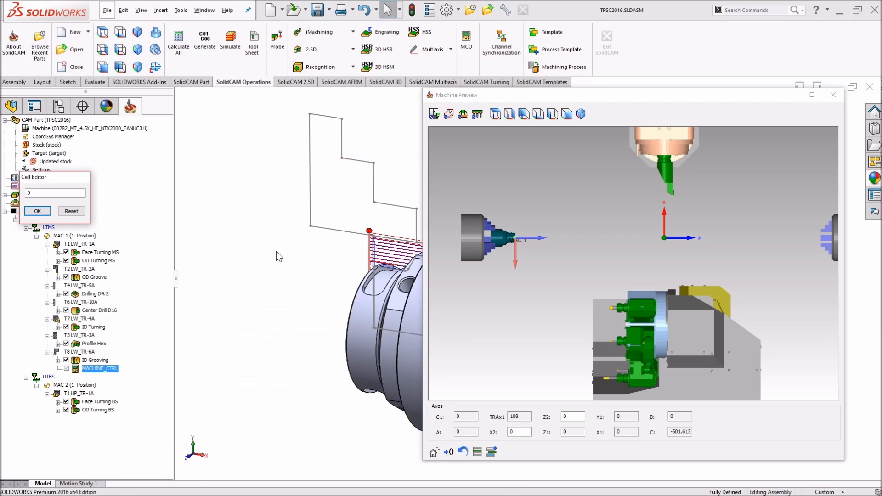
left_click(67, 194)
type("-400")
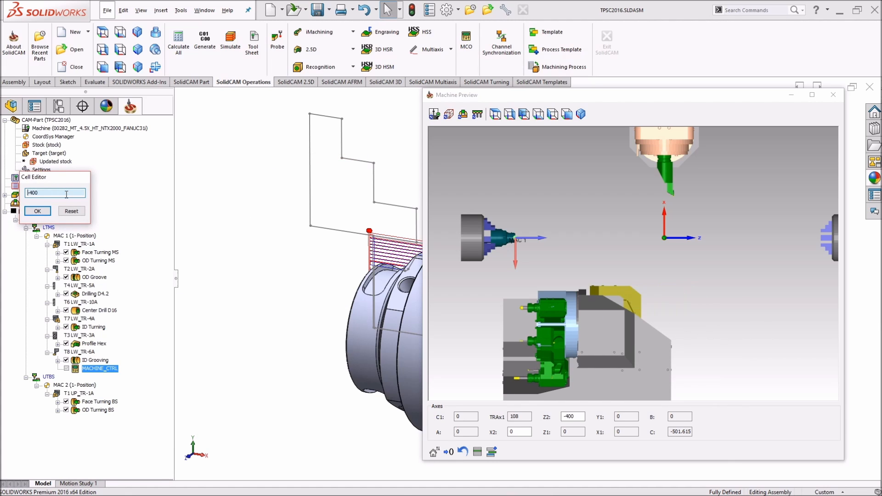
scroll(66, 195, "down", 3, "ctrl")
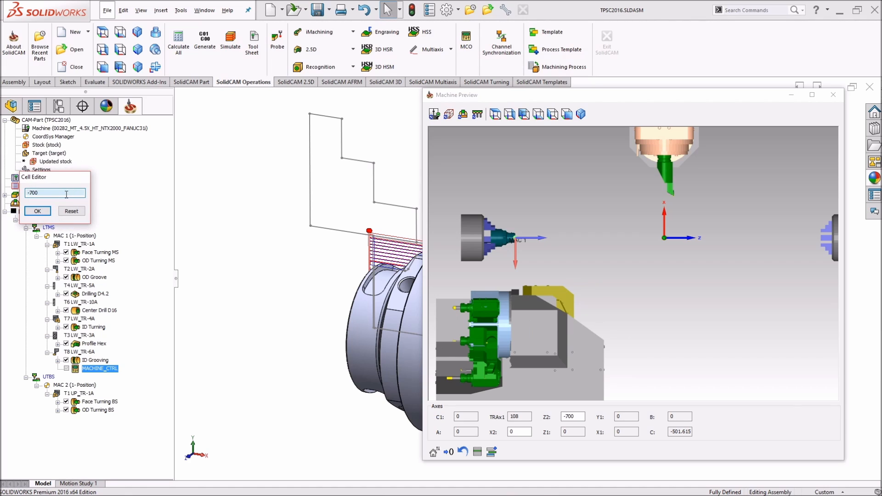
left_click(40, 211)
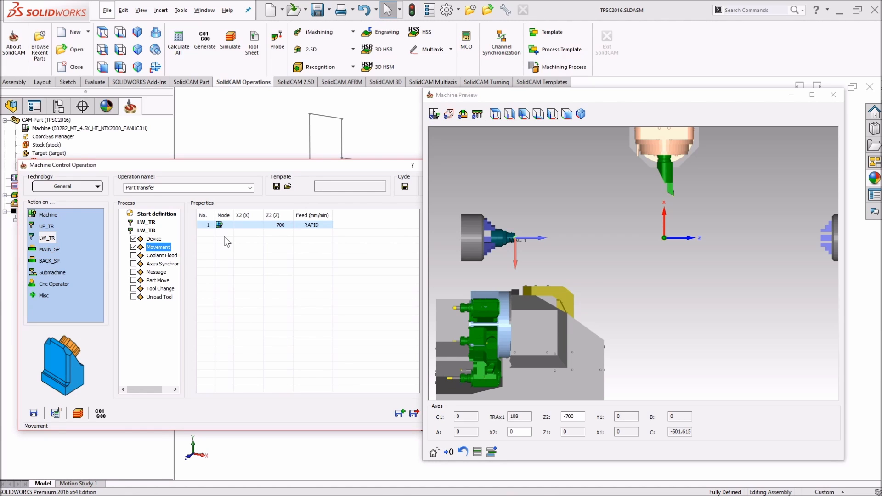
right_click(284, 225)
left_click(305, 289)
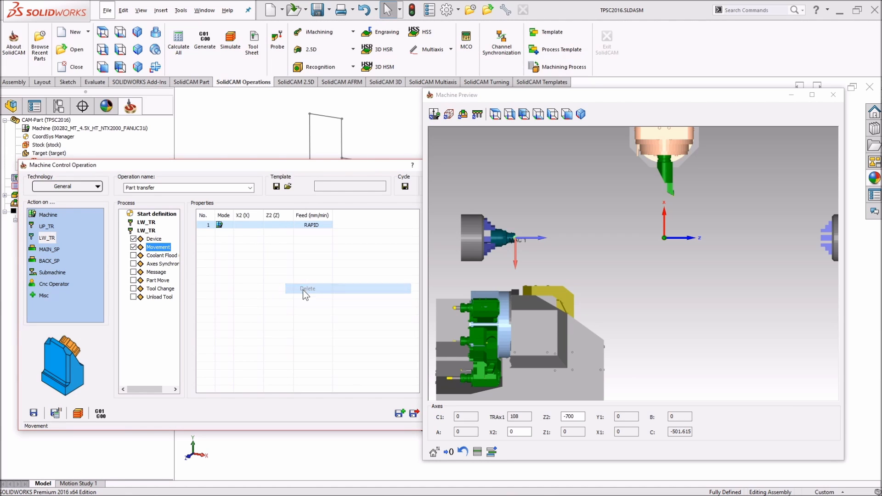
Jog the lower turret's Z2 axis back toward zero in the machine preview and set it to 0
left_click(532, 377)
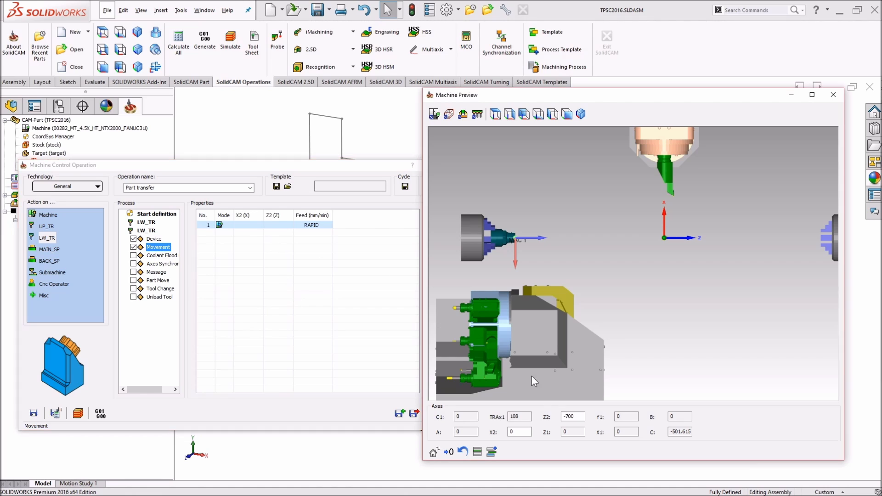
left_click(579, 417)
scroll(579, 417, "up", 16)
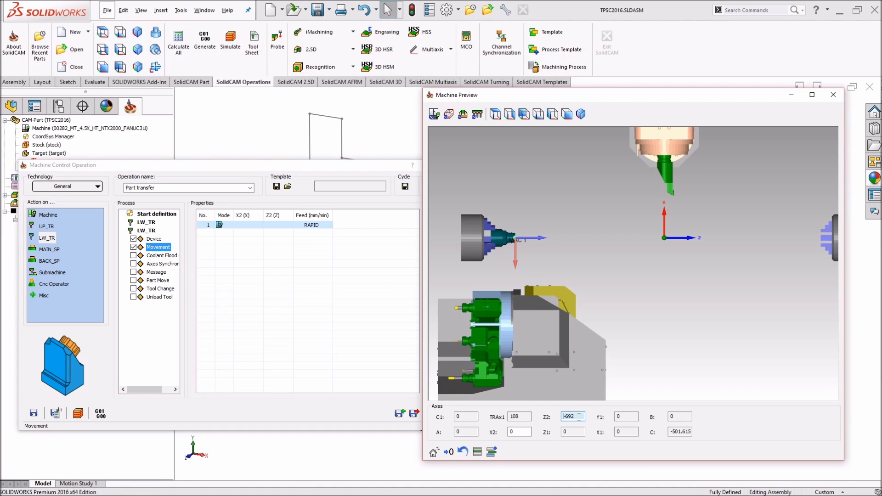
scroll(579, 417, "up", 20)
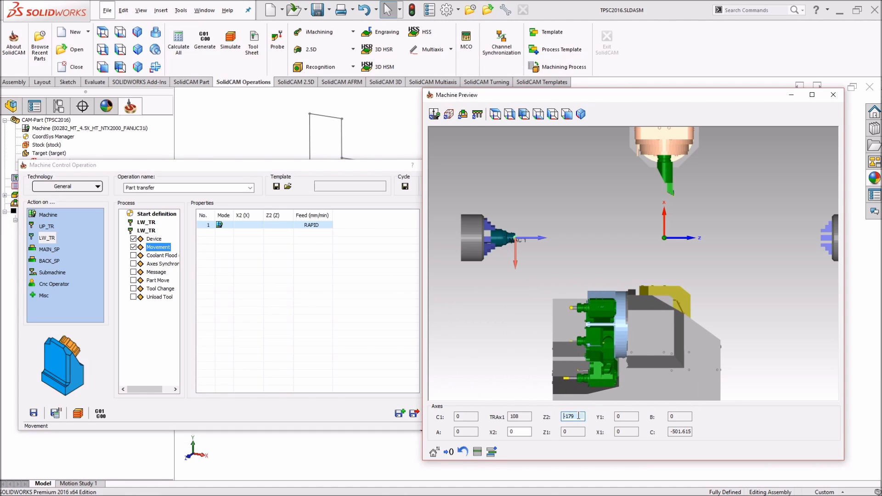
left_click_drag(578, 418, 561, 420)
type("0")
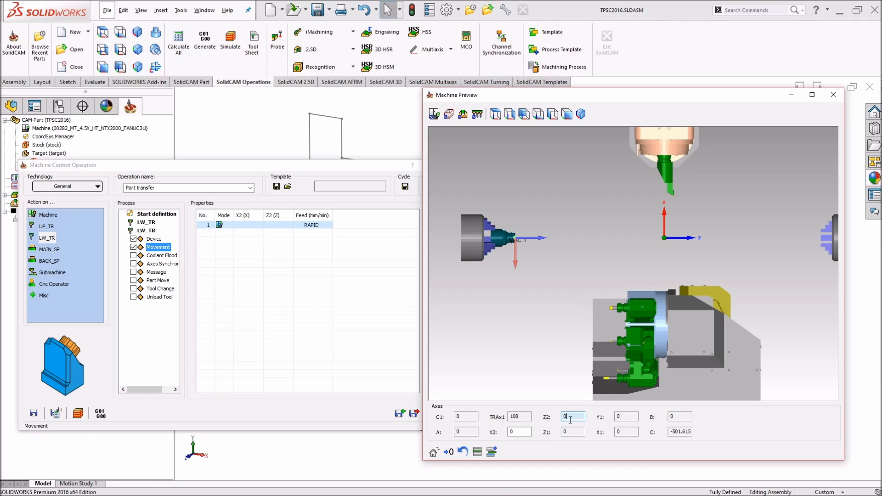
Jog the Z2 axis to -700 in the machine preview and transfer the position to the second LW_TR Movement
left_click(516, 432)
left_click(572, 418)
scroll(571, 417, "down", 15)
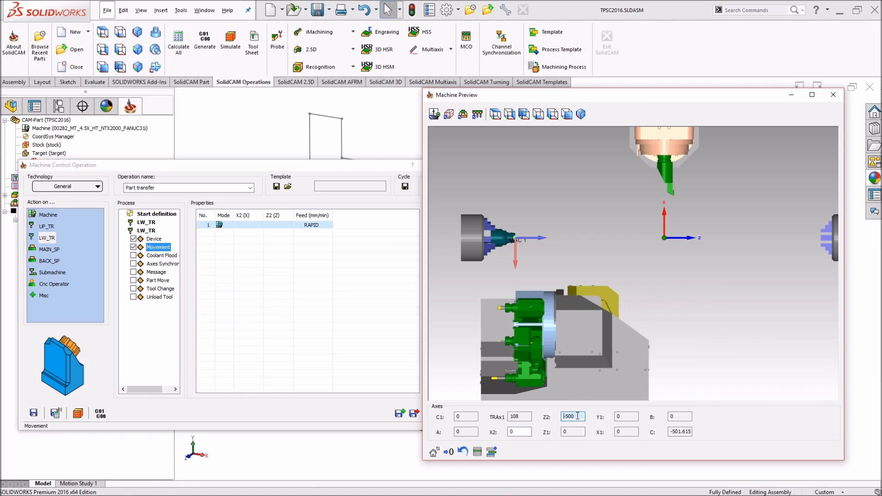
scroll(578, 416, "down", 6)
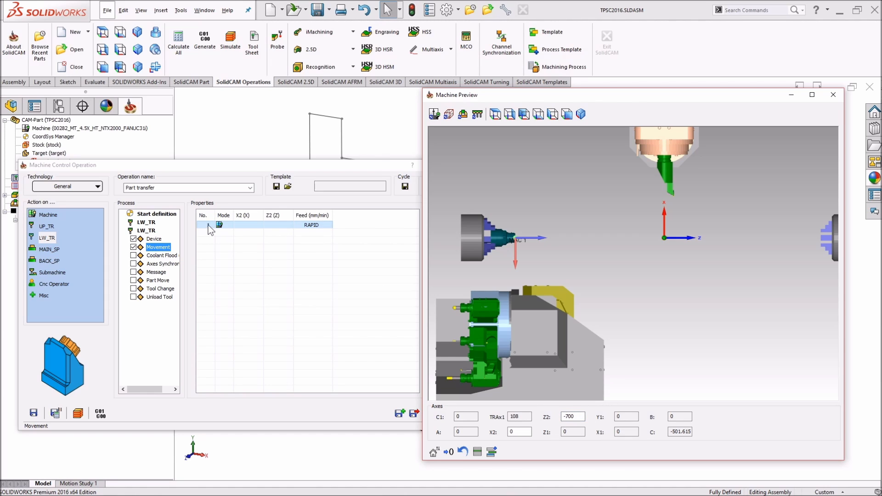
left_click(477, 452)
left_click(146, 231)
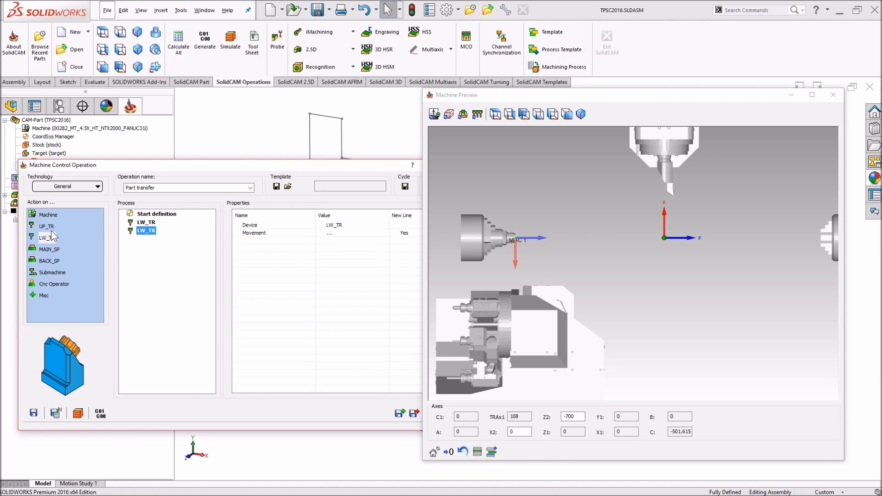
Add a UP_TR action after the two LW_TR actions and enable its Movement
left_click(663, 179)
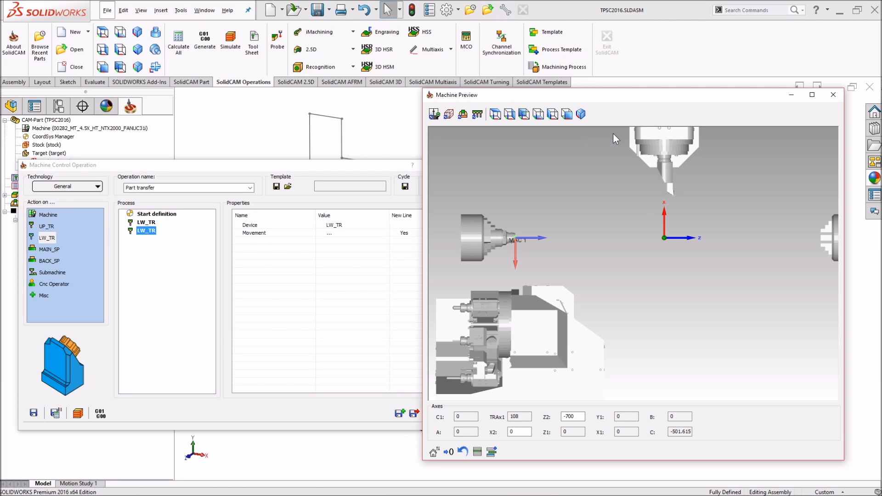
left_click_drag(46, 226, 152, 266)
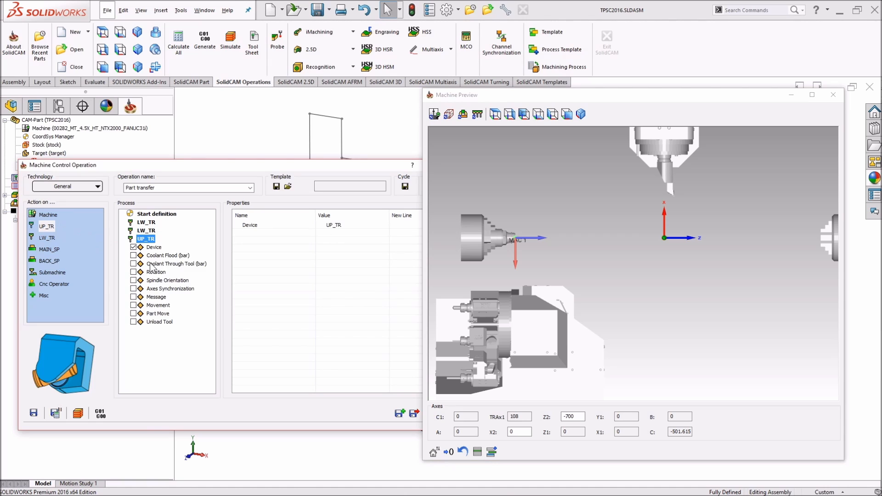
left_click(134, 305)
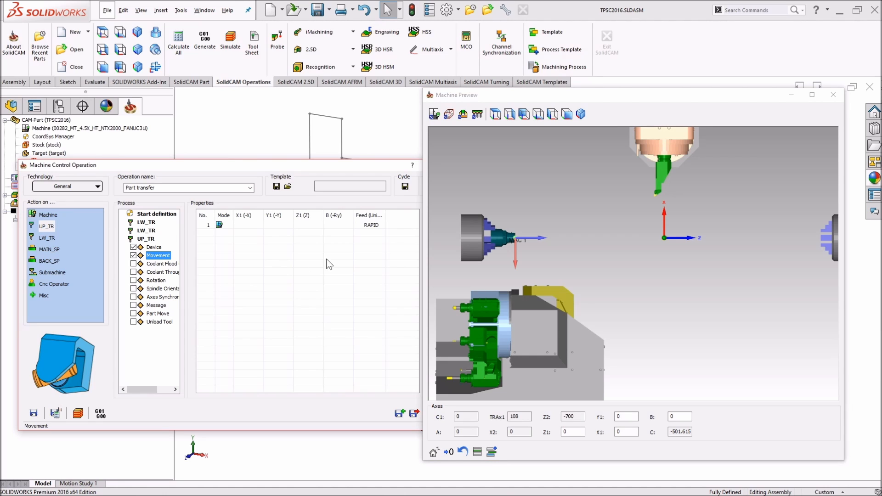
Set the B axis to -90 in the machine preview and transfer the axis positions to the UP_TR Movement at rapid
left_click(672, 417)
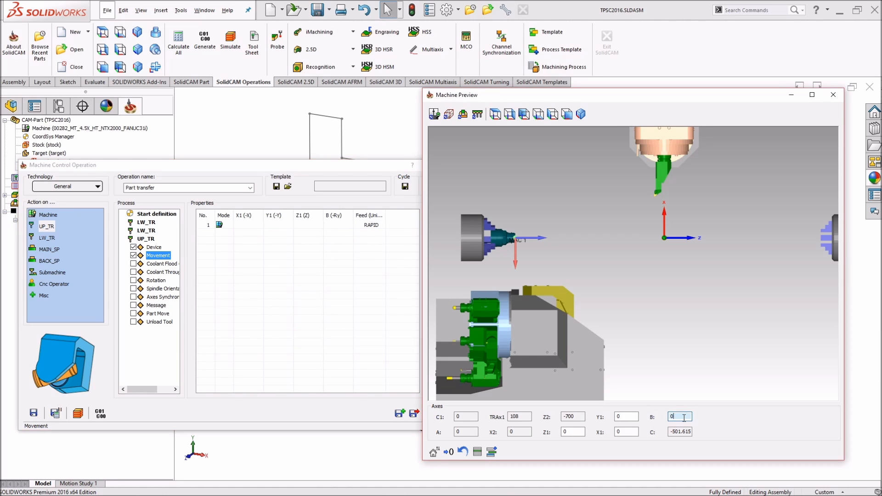
type("-103")
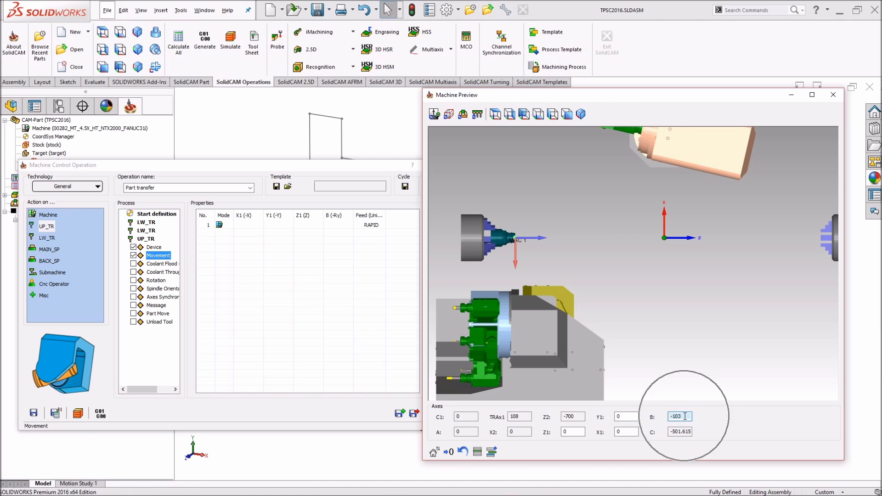
left_click_drag(685, 416, 673, 416)
type("-90")
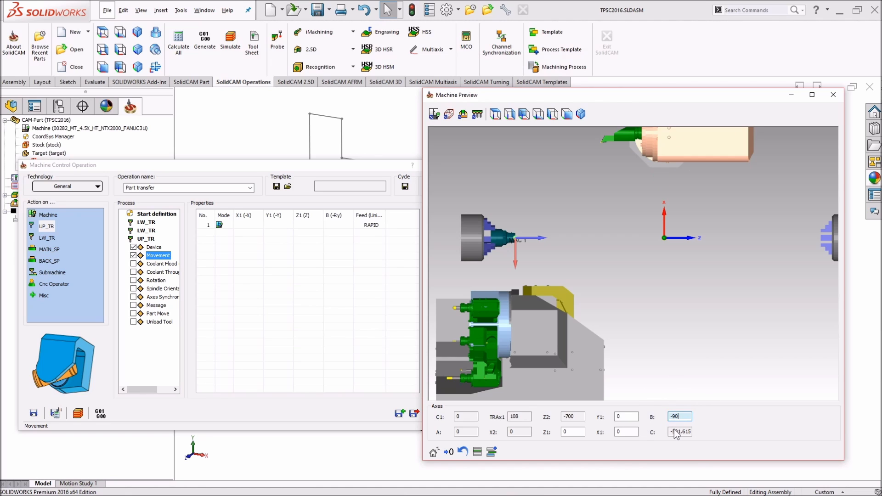
left_click(491, 451)
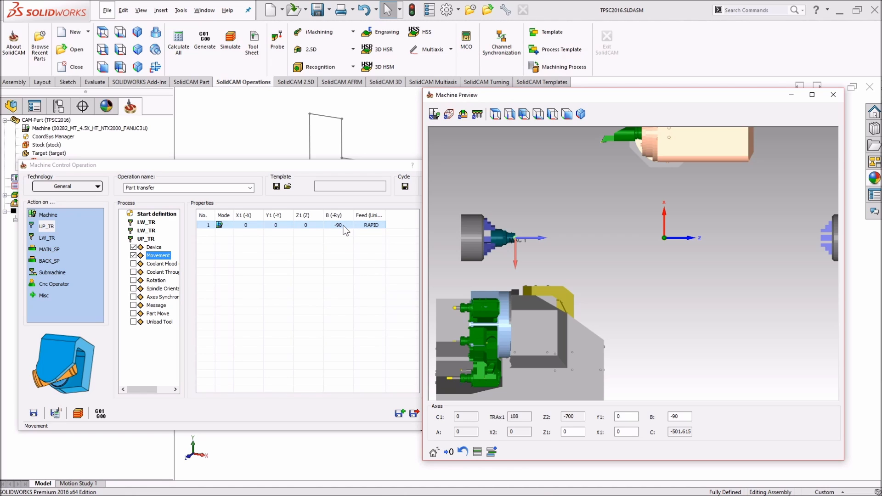
left_click(153, 240)
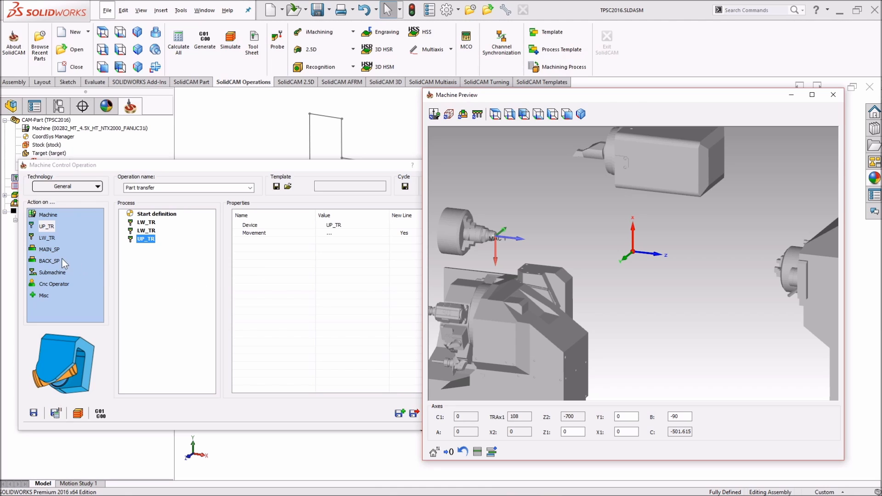
Add a MAIN_SP action to the process, enable its Movement option and disable it again
left_click_drag(46, 250, 143, 271)
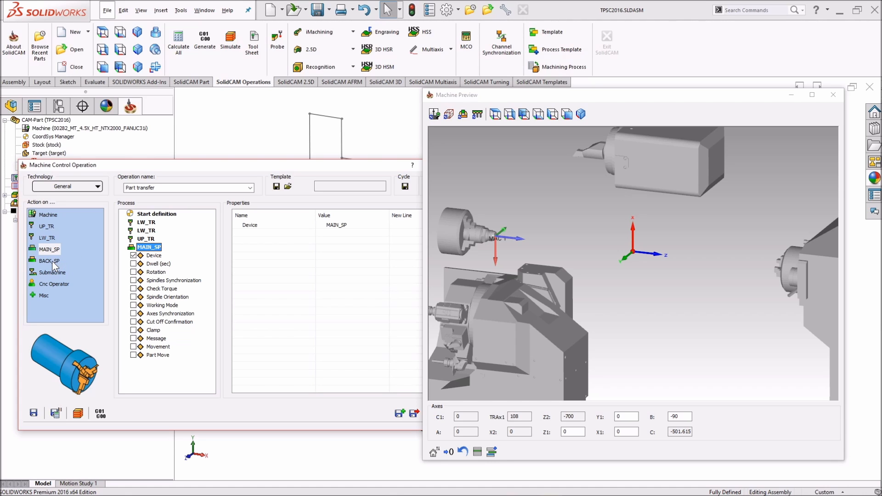
left_click(133, 347)
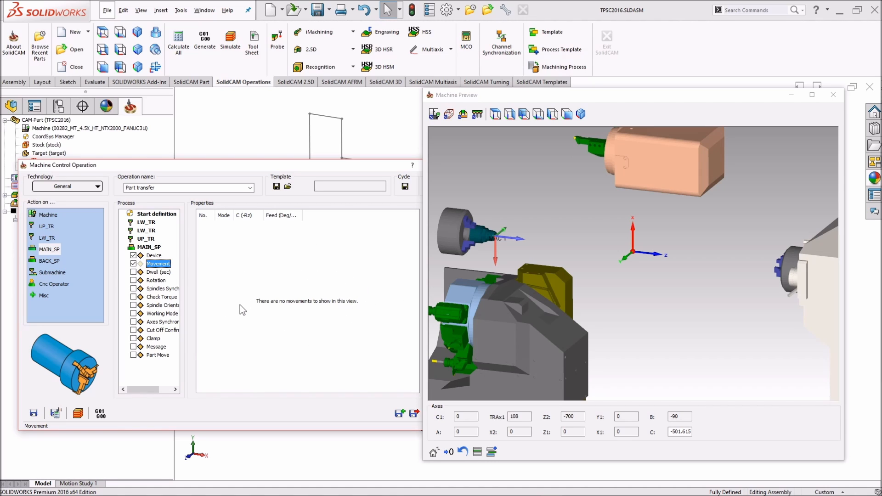
left_click(133, 263)
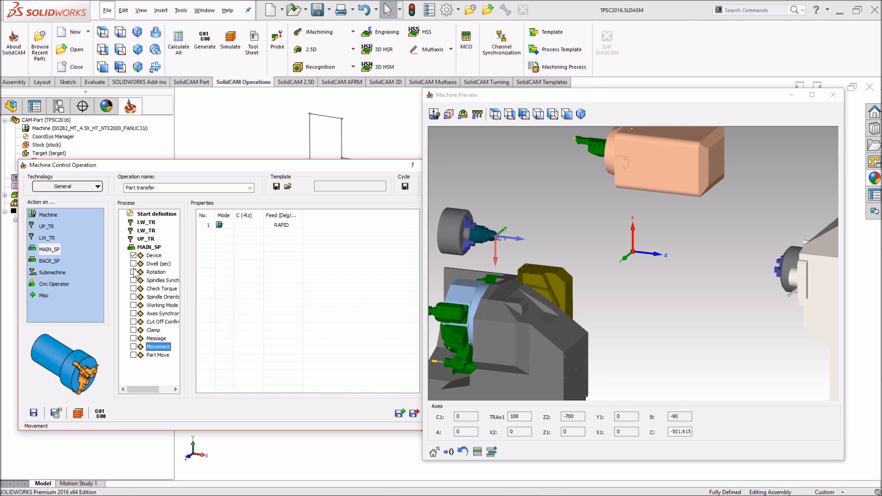
left_click(492, 233)
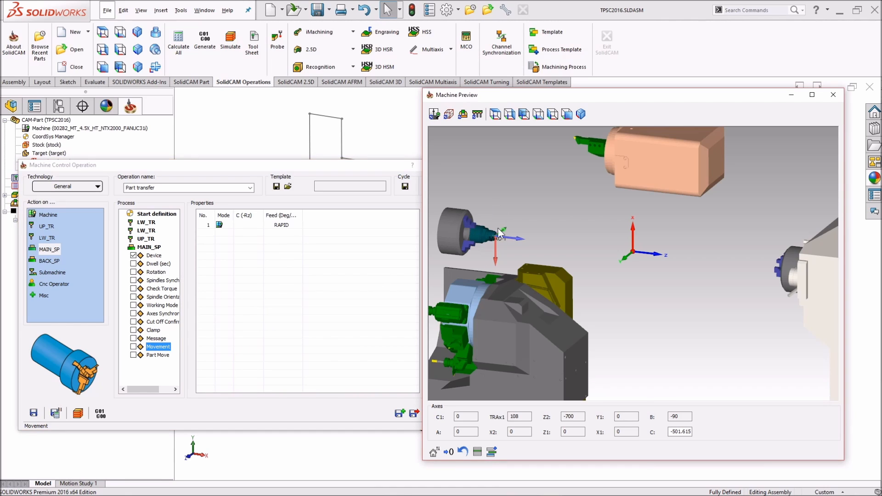
Enable Part Move for the MAIN_SP action and set its C axis to Home Ref
left_click(159, 355)
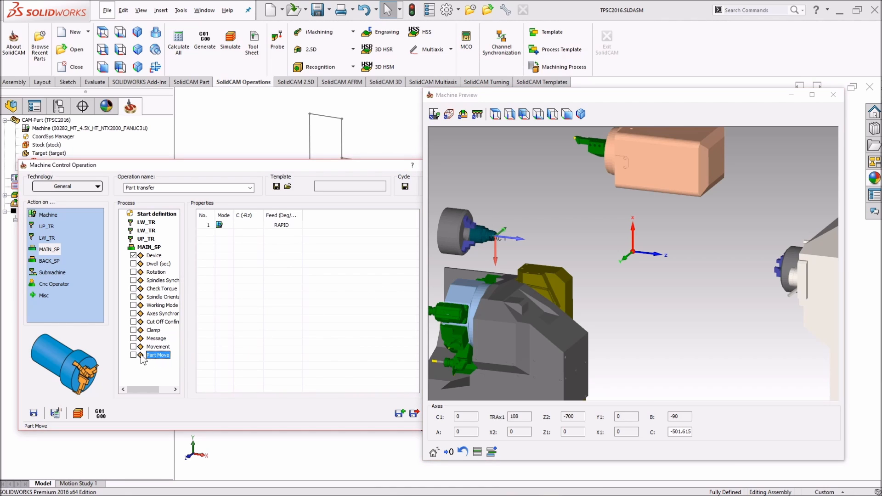
left_click(133, 354)
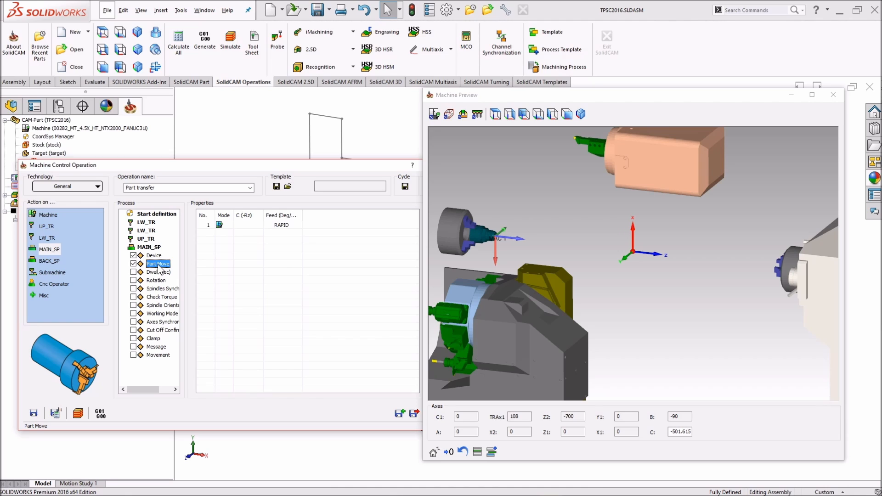
left_click(255, 227)
left_click(258, 227)
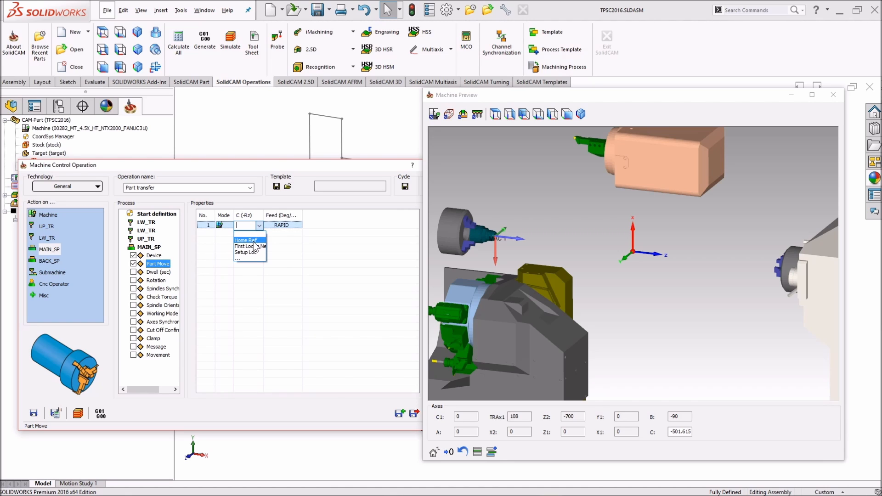
left_click(253, 238)
left_click(148, 247)
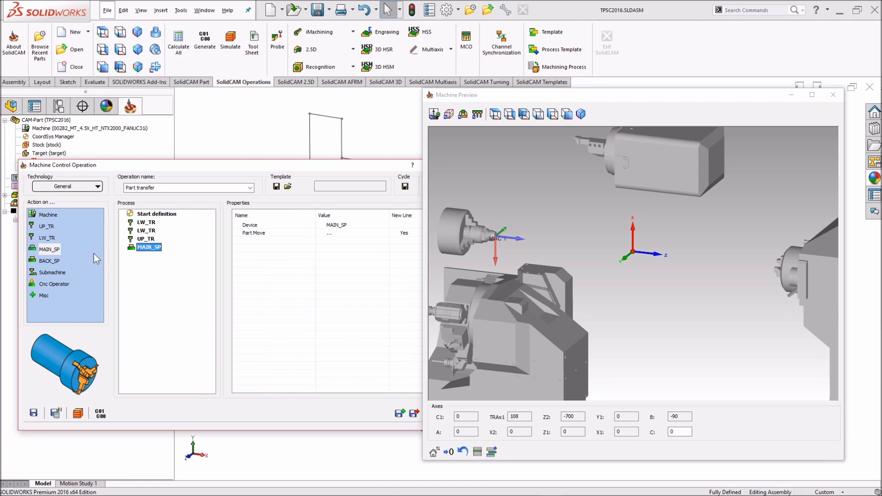
Add a BACK_SP action after MAIN_SP, enable its Movement and set C1 to Home Ref in the first line
left_click_drag(49, 262, 151, 262)
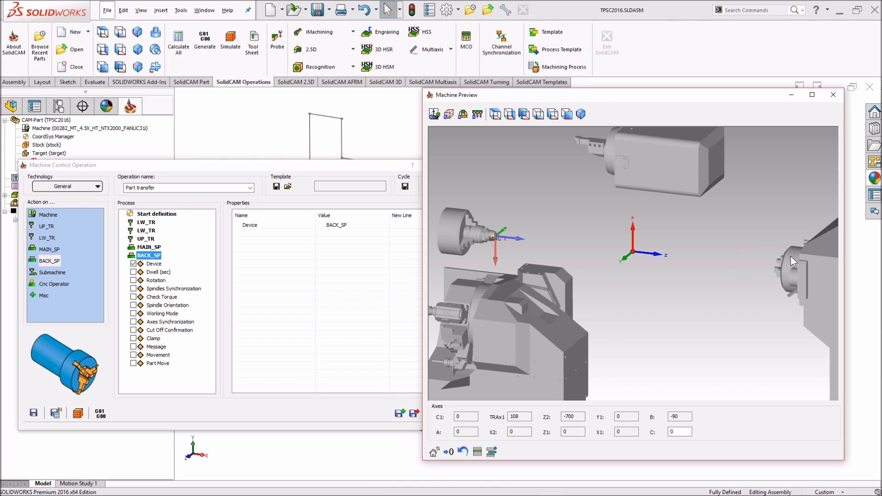
left_click(133, 355)
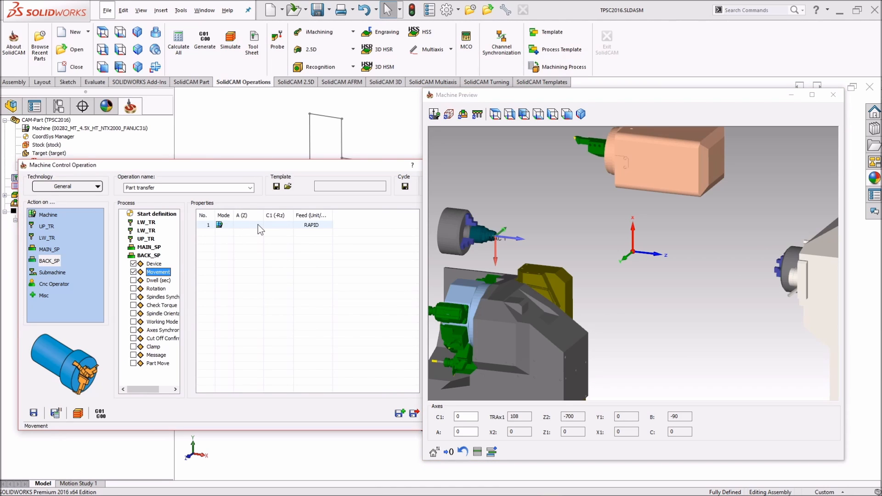
left_click(258, 225)
left_click(286, 224)
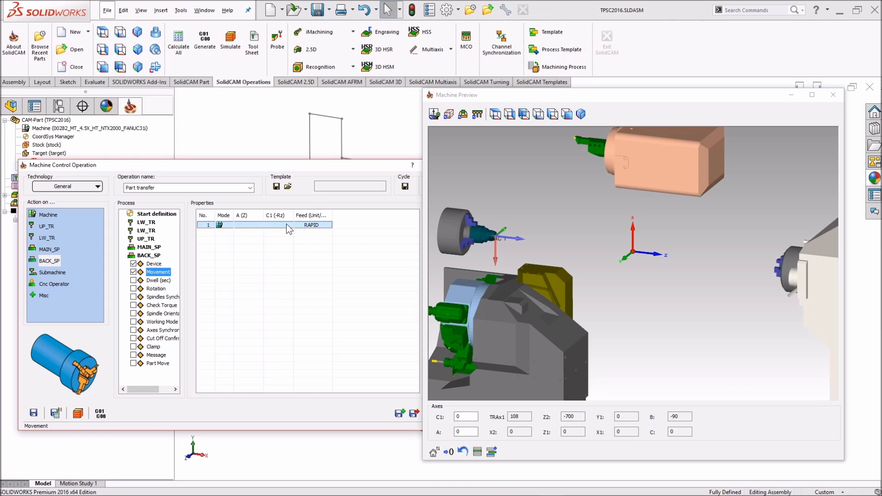
left_click(291, 226)
left_click(276, 240)
left_click_drag(148, 255, 149, 275)
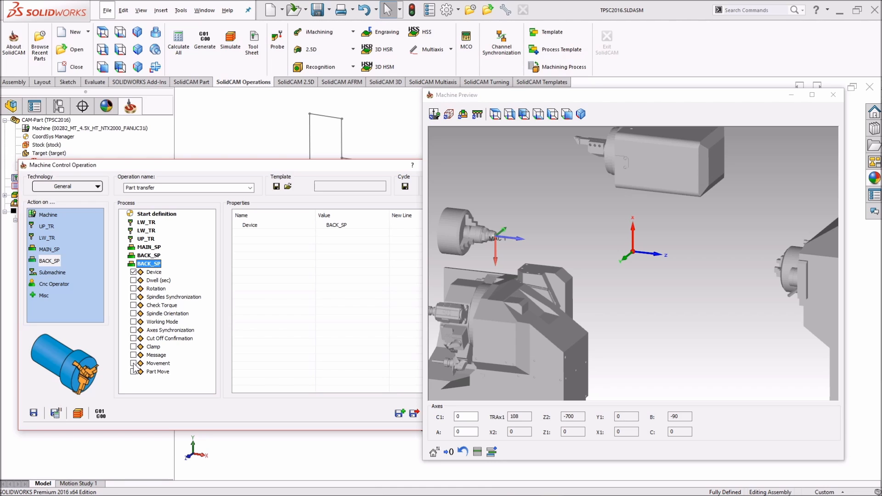
right_click(149, 264)
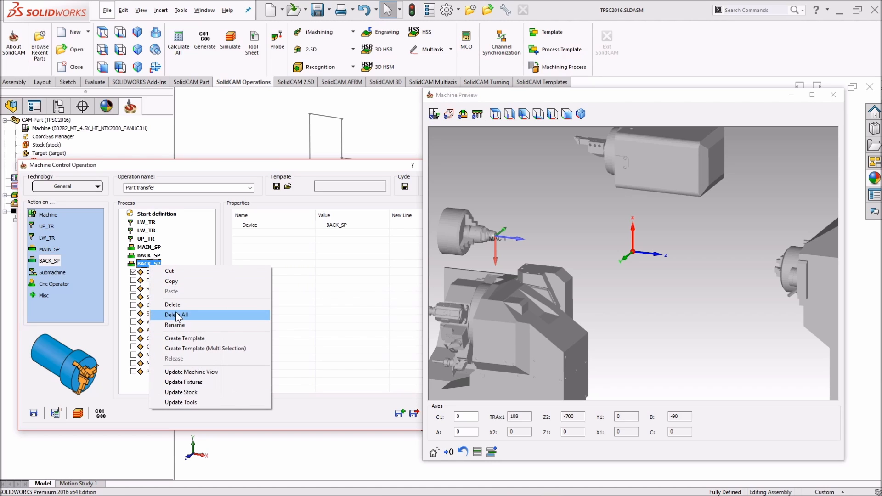
left_click(176, 314)
Add a second line to the BACK_SP Movement table
left_click(155, 272)
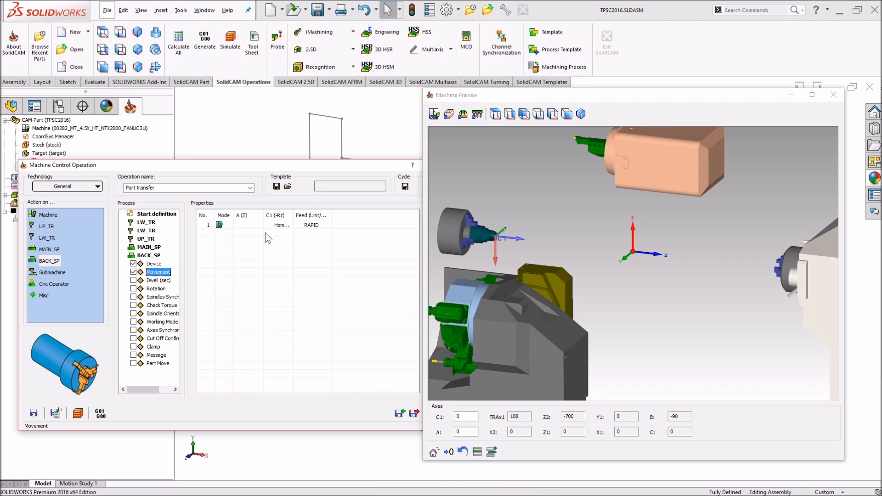
left_click(207, 234)
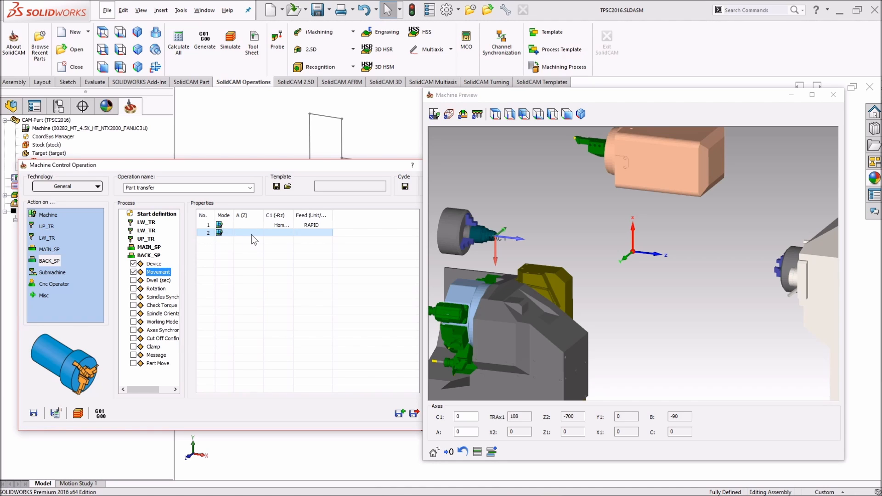
left_click(523, 207)
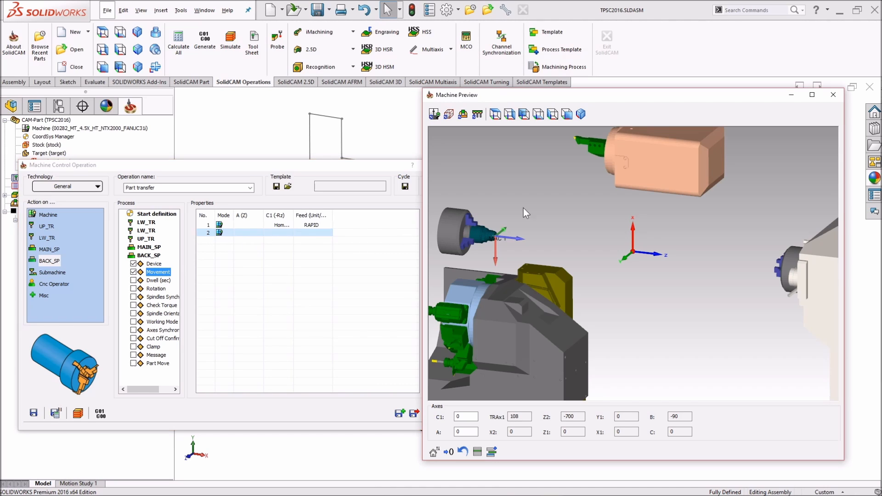
Jog the A axis to -1350 in the machine preview, transfer the position to the second BACK_SP movement line and add a third line
left_click(568, 115)
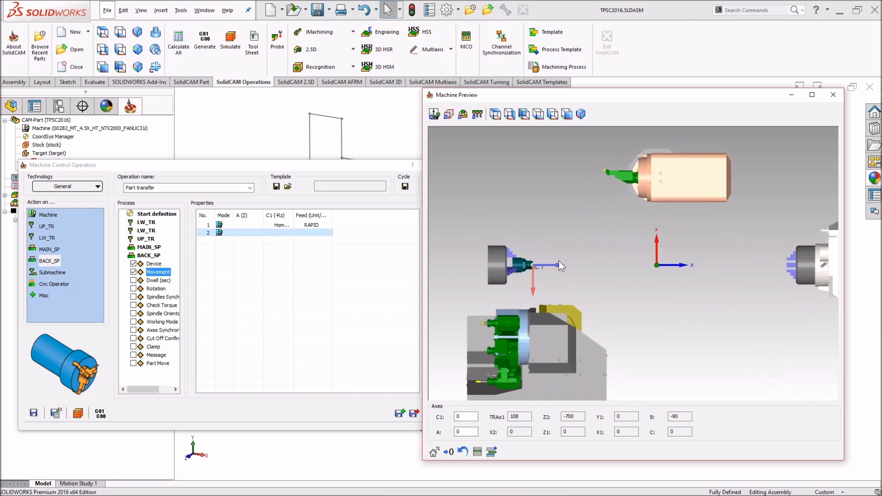
scroll(549, 265, "up", 5)
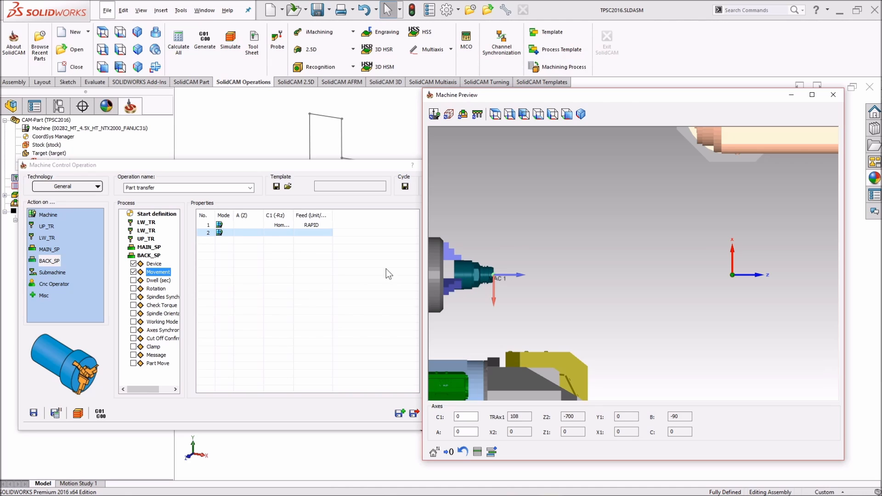
left_click(474, 432)
key("BackSpace")
type("-100")
scroll(473, 432, "down", 7)
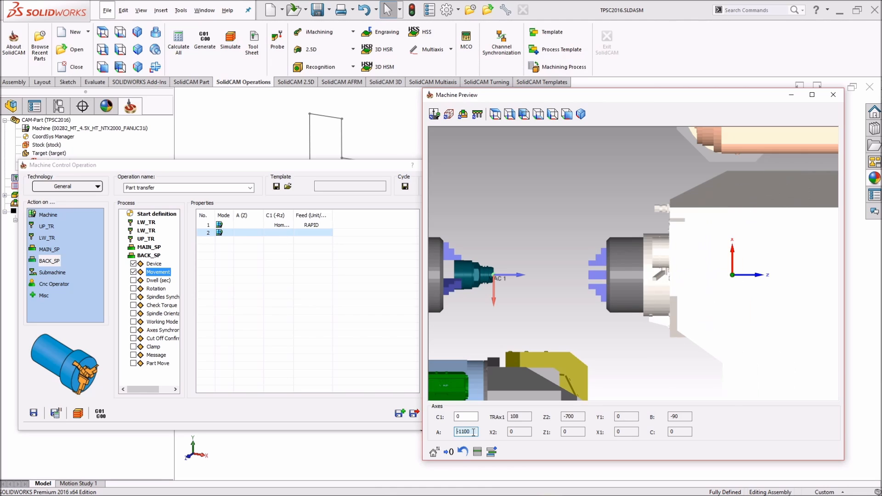
scroll(474, 432, "down", 2)
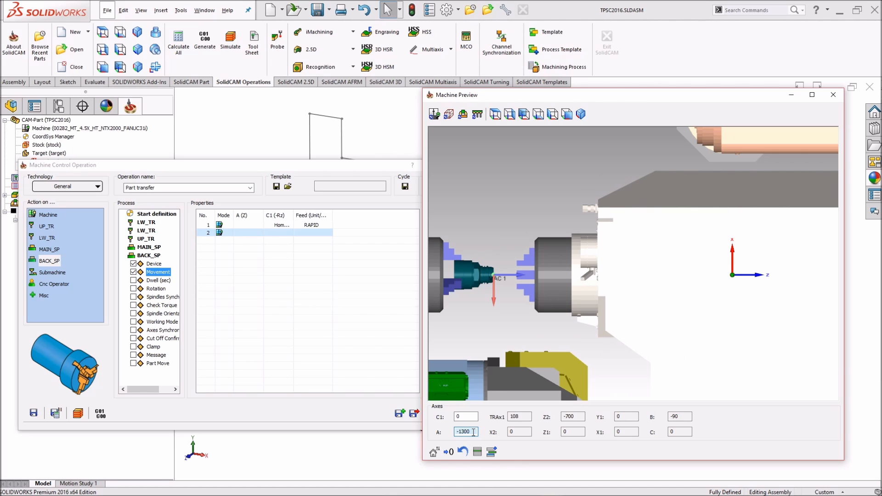
scroll(474, 432, "down", 20)
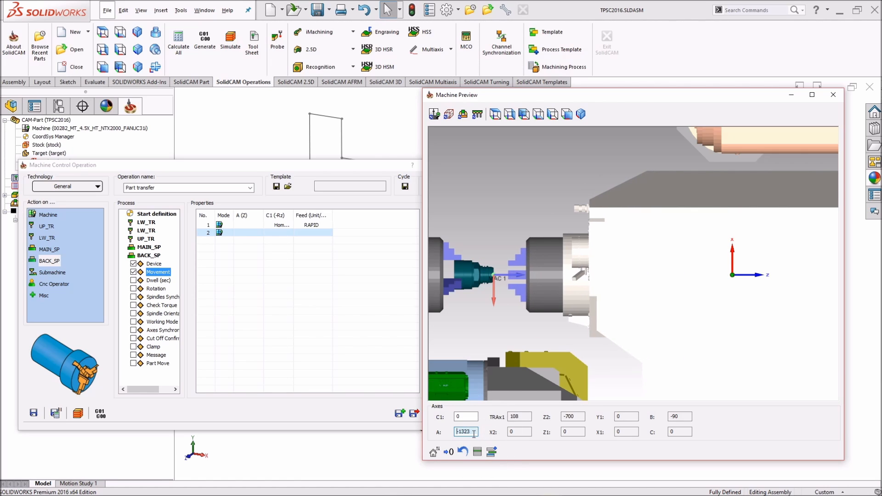
scroll(474, 433, "down", 14)
scroll(474, 432, "down", 11)
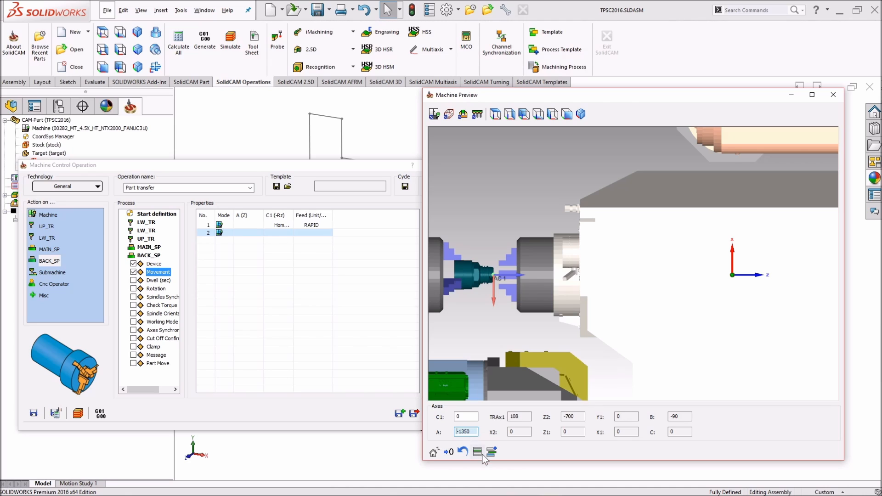
left_click(479, 454)
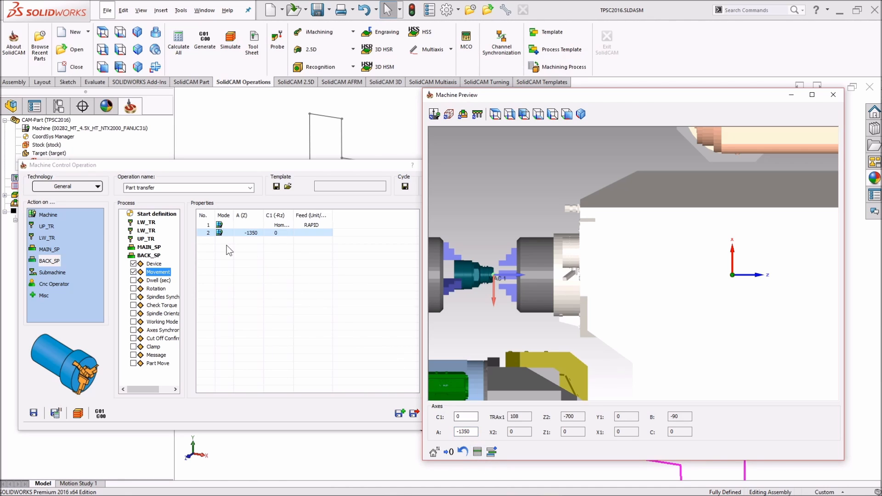
left_click(210, 241)
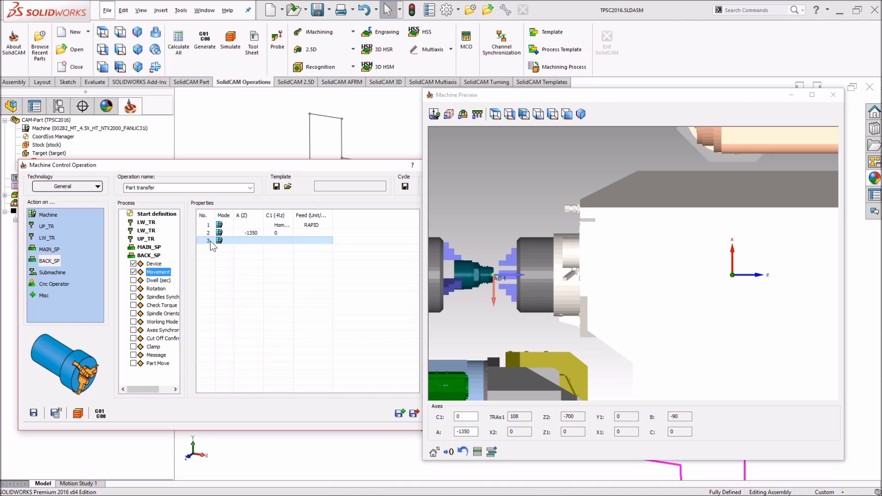
Move the dialogs aside, examine the part model and its coordinate origin from the front, and arrange the dialogs side by side again
left_click(496, 267)
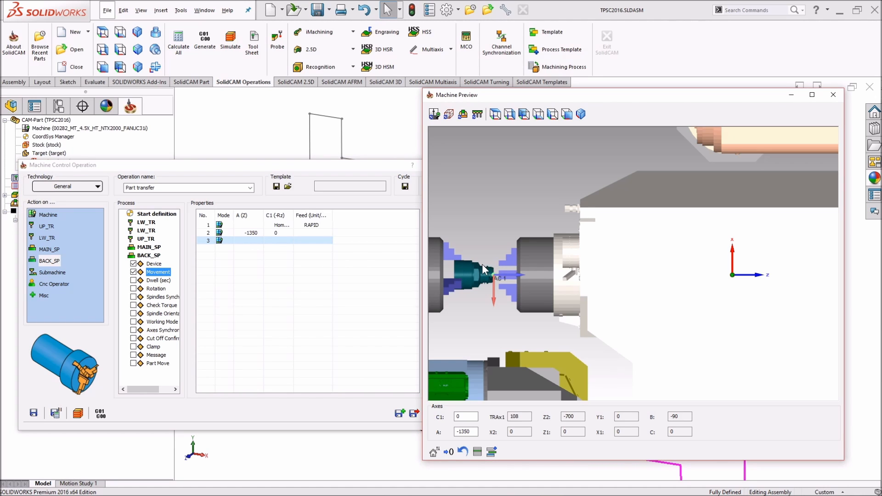
left_click_drag(495, 94, 589, 96)
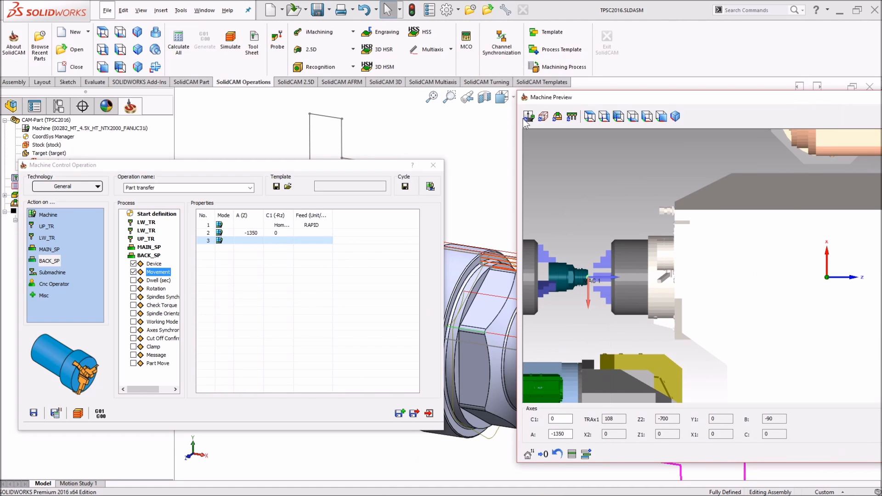
left_click(350, 166)
left_click_drag(350, 166, 252, 172)
scroll(483, 232, "up", 3)
left_click(438, 252)
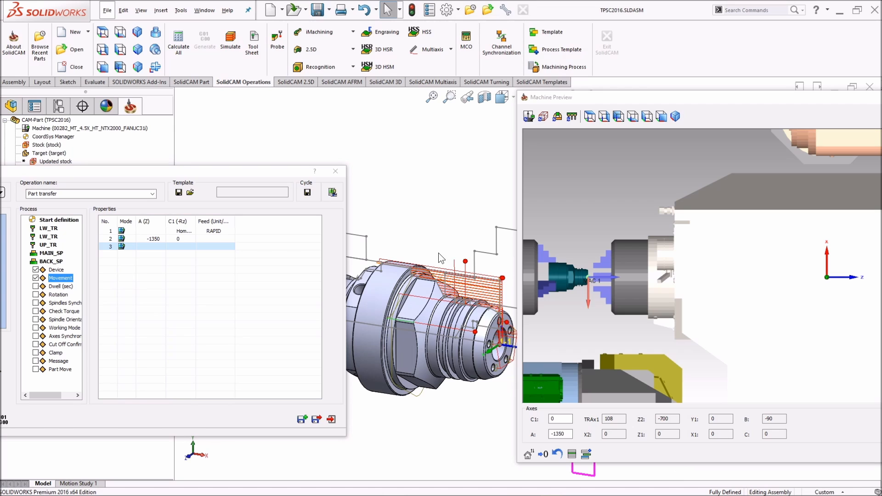
key("space")
left_click(445, 227)
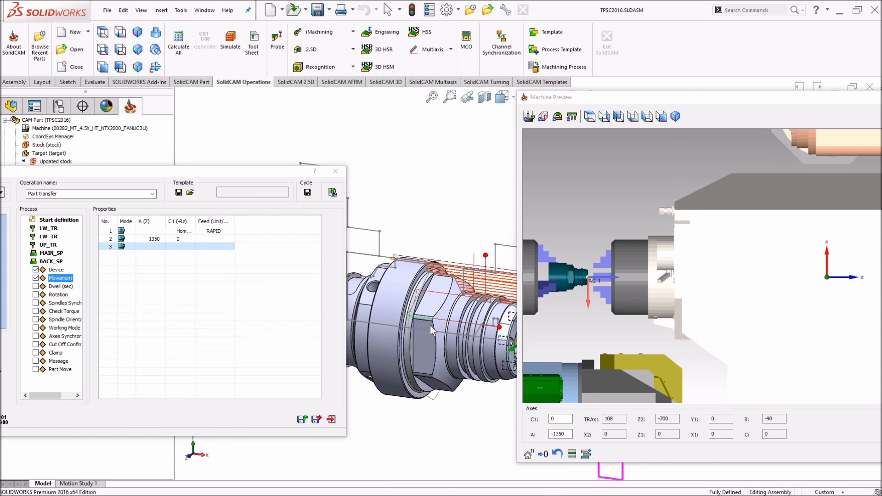
middle_click_drag(403, 308, 339, 301, "ctrl")
mouse_move(499, 282)
middle_mouse_down("ctrl")
mouse_move(441, 278)
mouse_move(425, 297)
mouse_move(439, 299)
middle_mouse_up("ctrl")
scroll(441, 301, "up", 1)
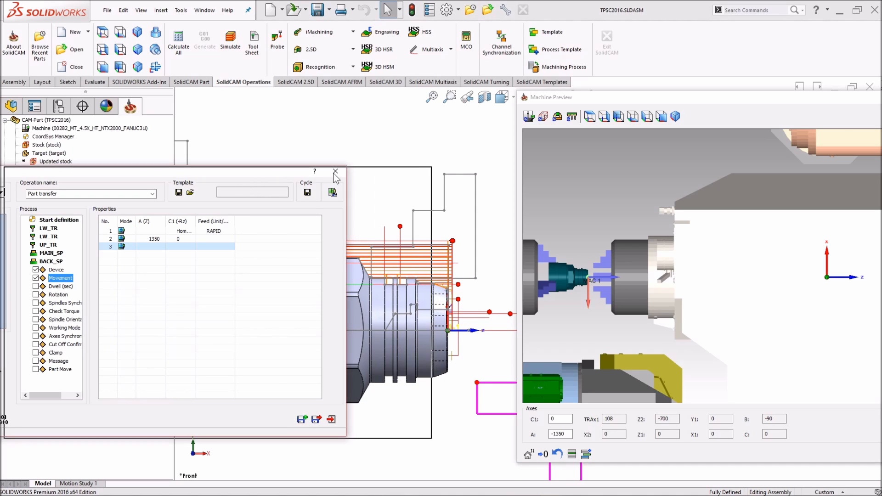
left_click_drag(252, 177, 380, 170)
left_click_drag(581, 100, 547, 108)
left_click_drag(349, 165, 319, 168)
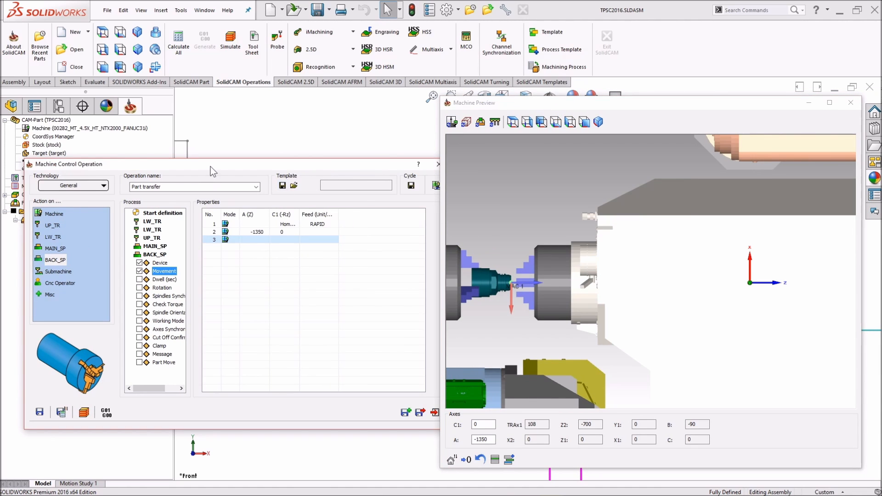
left_click_drag(213, 165, 180, 181)
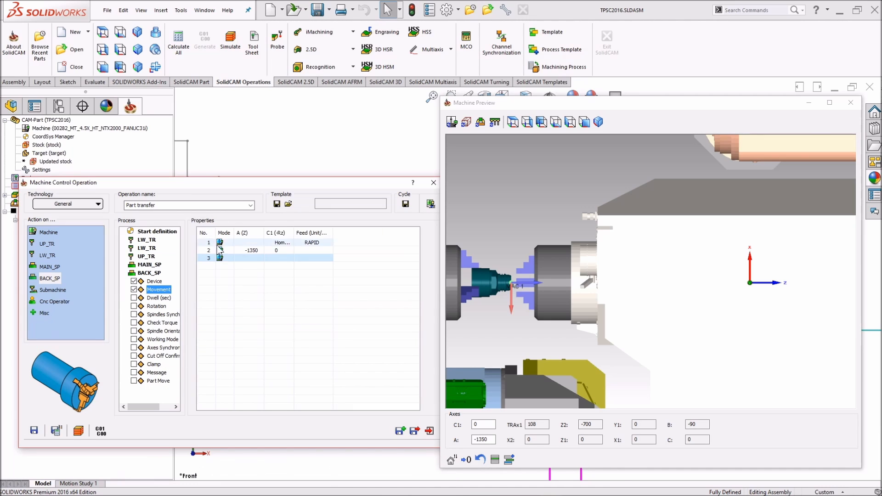
Set the A axis of the third BACK_SP movement line to Setup Loc and its feed to 500
left_click(260, 259)
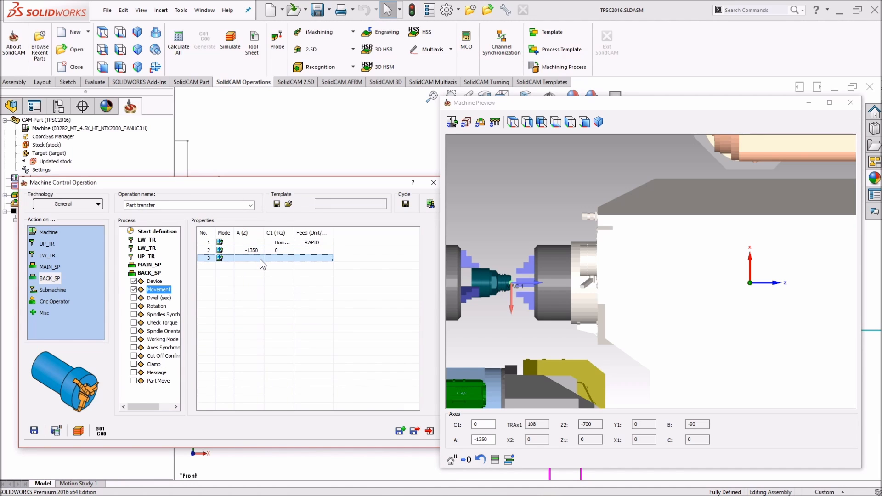
left_click(260, 258)
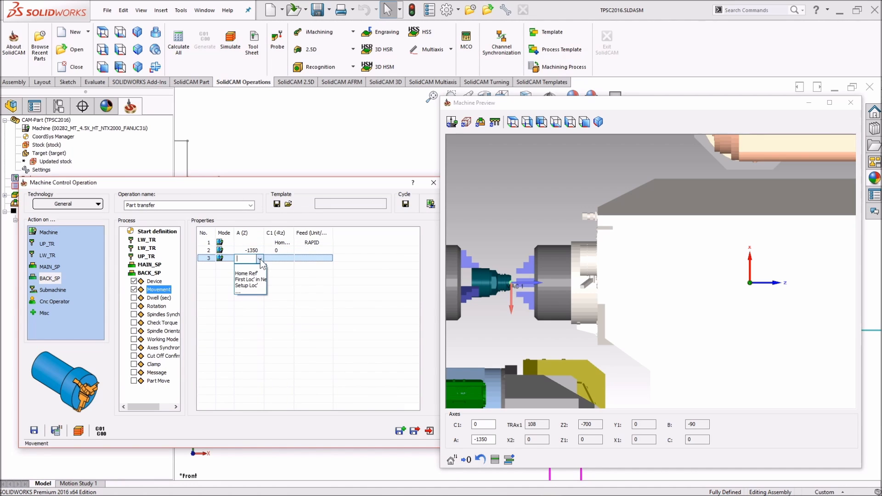
left_click(259, 286)
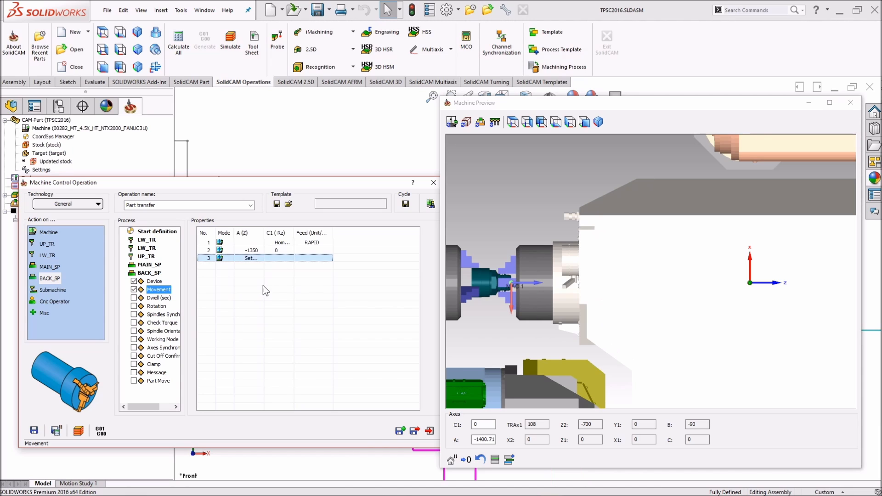
left_click_drag(496, 440, 472, 440)
left_click(488, 439)
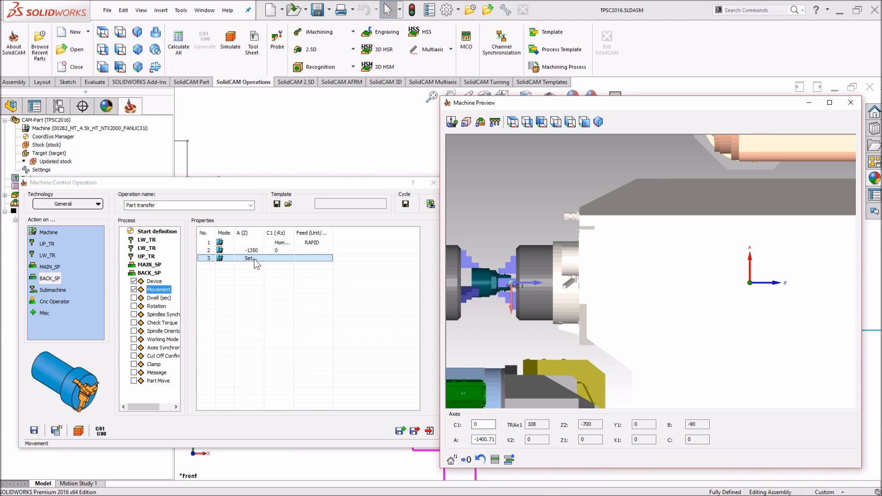
left_click(311, 259)
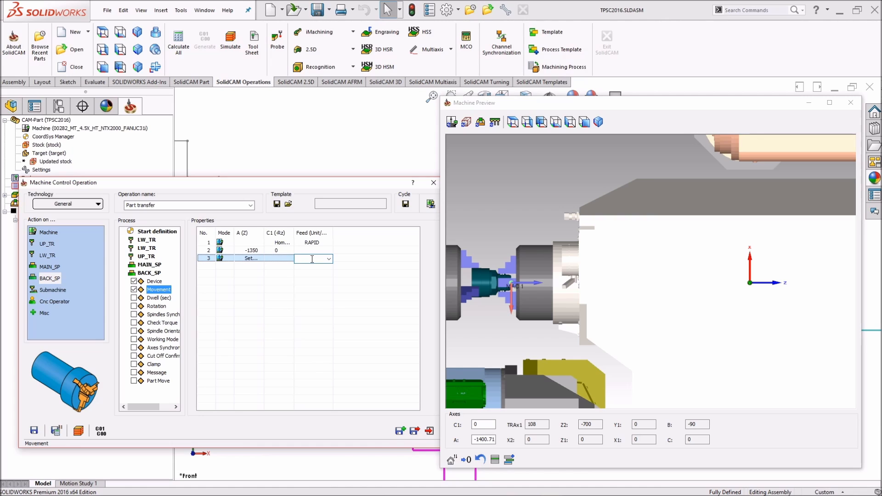
key("Return")
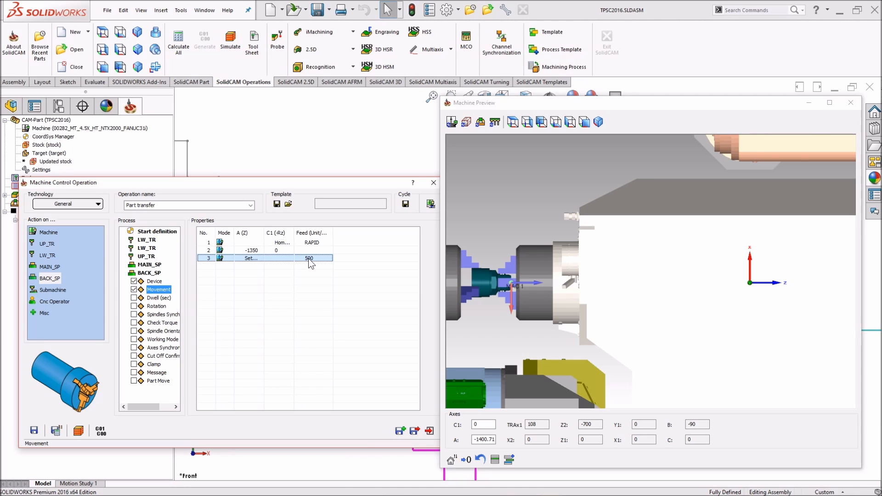
Enable the Clamp option for the BACK_SP action
left_click(511, 273)
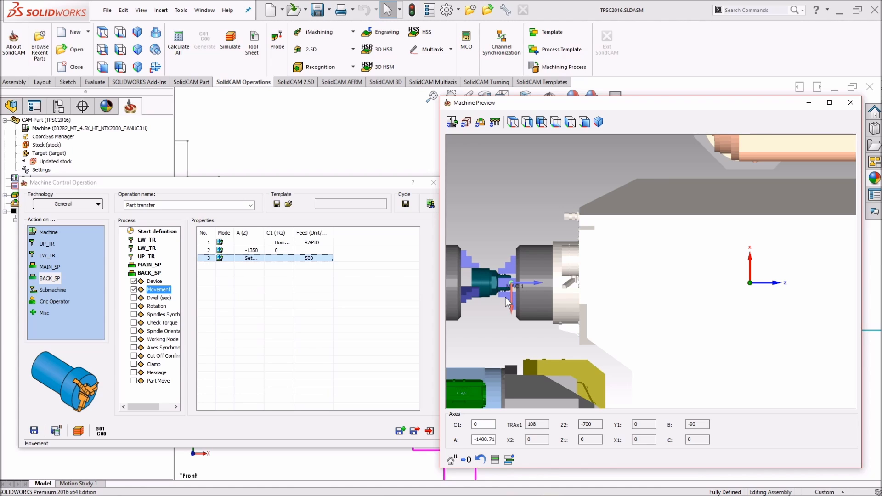
left_click(133, 364)
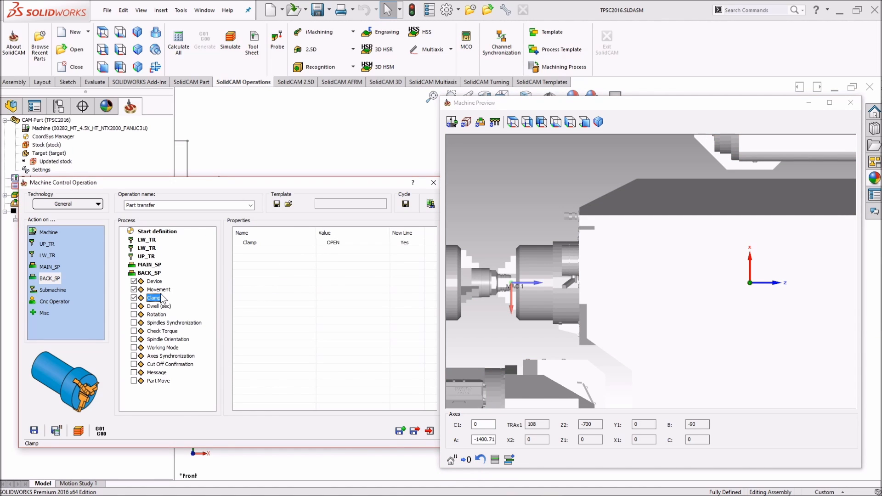
Set the Clamp value of the BACK_SP action to CLOSE ON STOCK
left_click(335, 243)
left_click(385, 244)
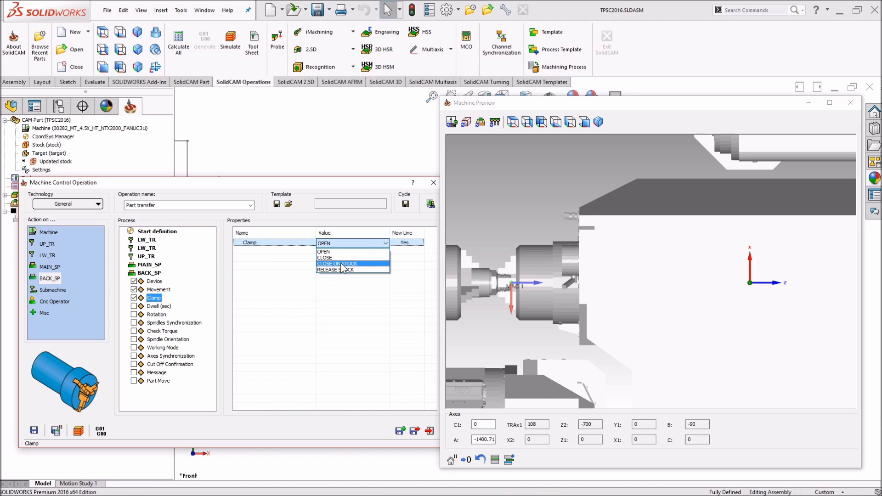
left_click(341, 265)
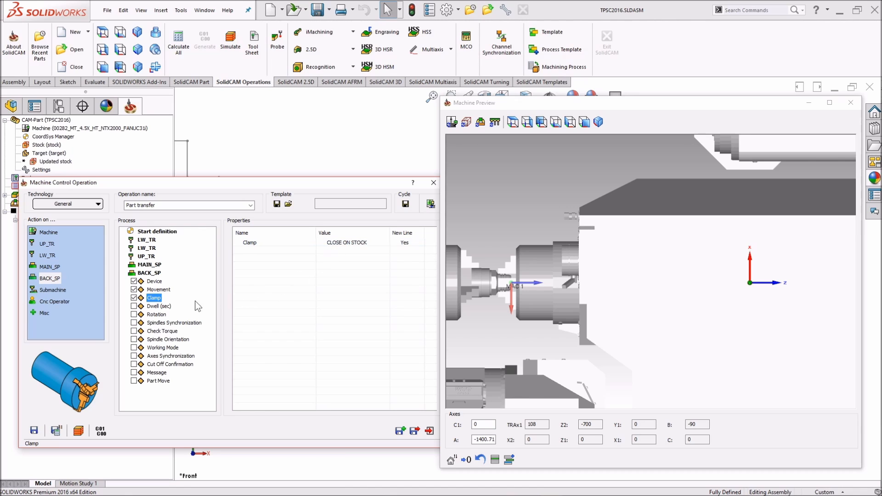
Add another BACK_SP action after the existing one in the process and enable its Part Move option
double_click(151, 273)
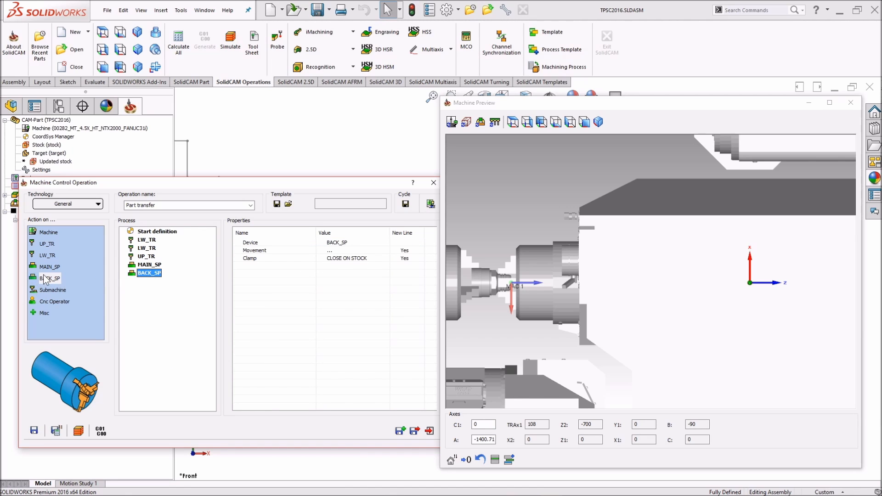
left_click_drag(44, 279, 148, 294)
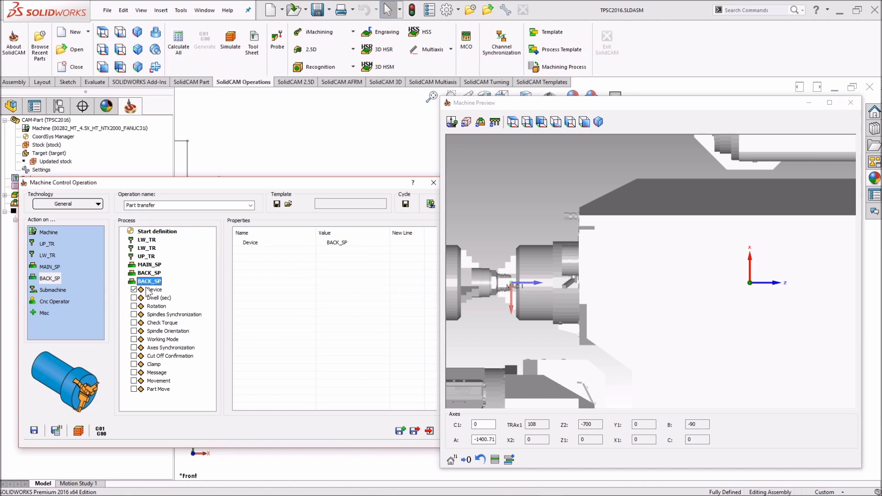
left_click(134, 389)
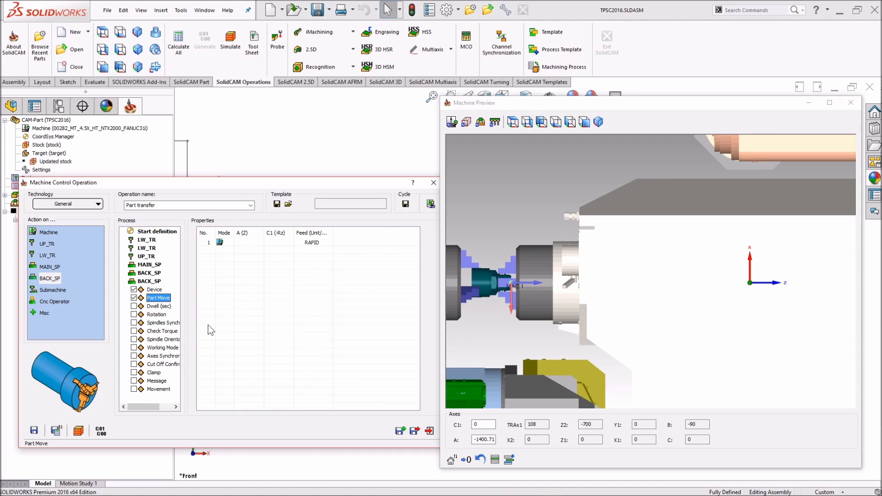
Set the A axis of the Part Move line to Home Ref and check the retracted back spindle with the part in the machine preview
left_click(261, 243)
left_click(259, 243)
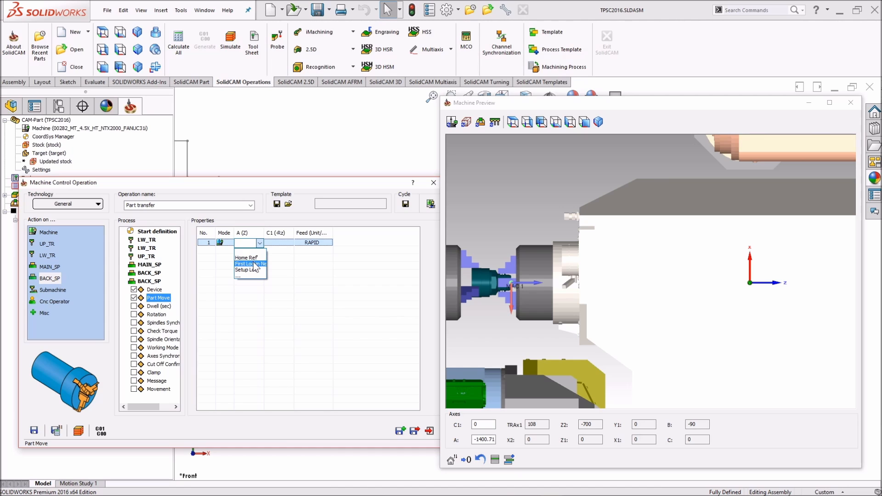
left_click(254, 258)
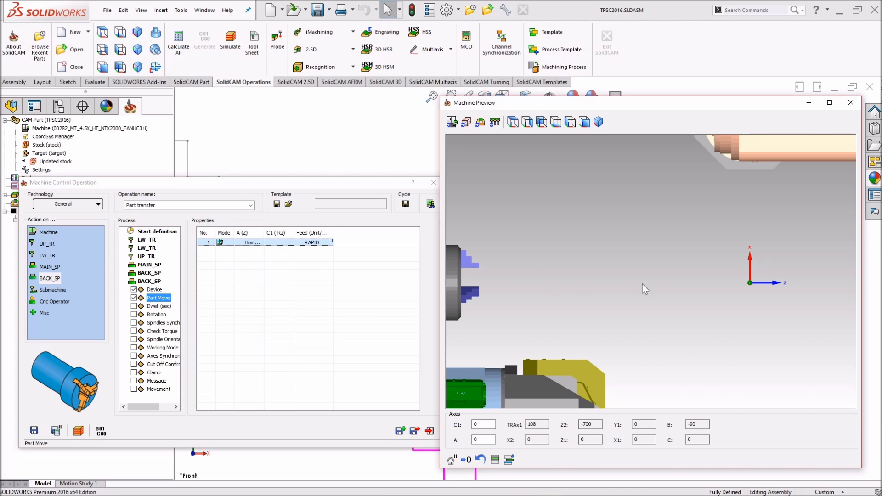
middle_click_drag(745, 286, 623, 280)
scroll(623, 279, "down", 4)
scroll(727, 288, "down", 1)
middle_click_drag(703, 287, 718, 296)
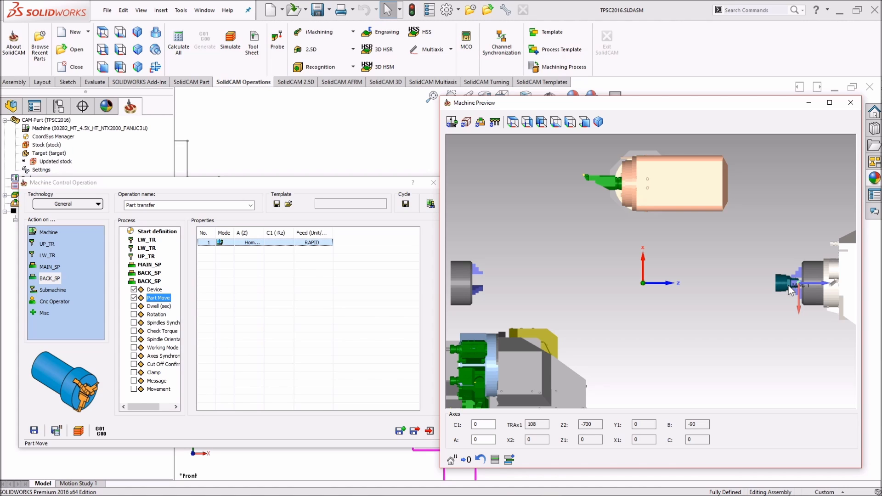
Move the operation dialog clear of the operations tree, and save and calculate the Part transfer operation
left_click_drag(336, 188, 426, 149)
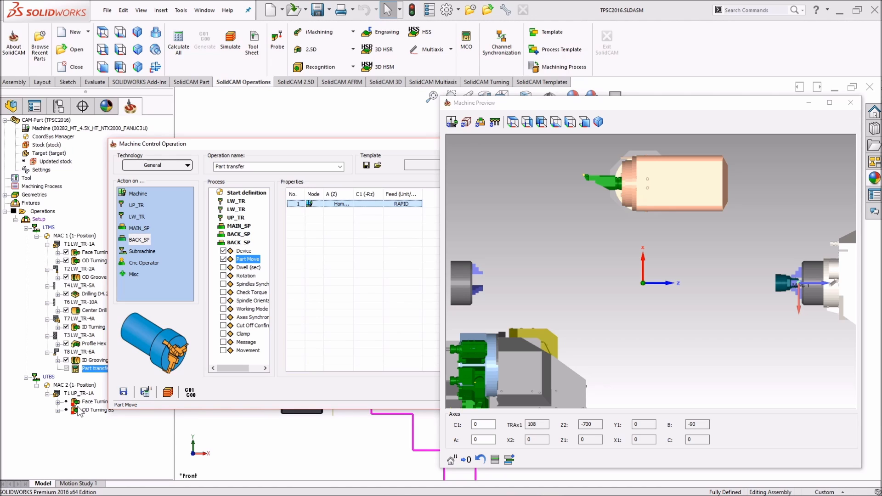
left_click(145, 394)
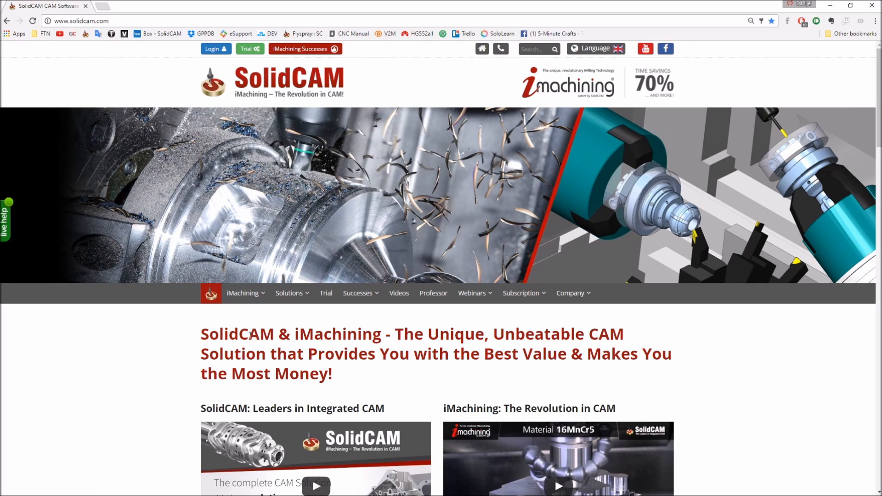
Switch to the SolidCAM website in the browser and open its live help chat
left_click(6, 234)
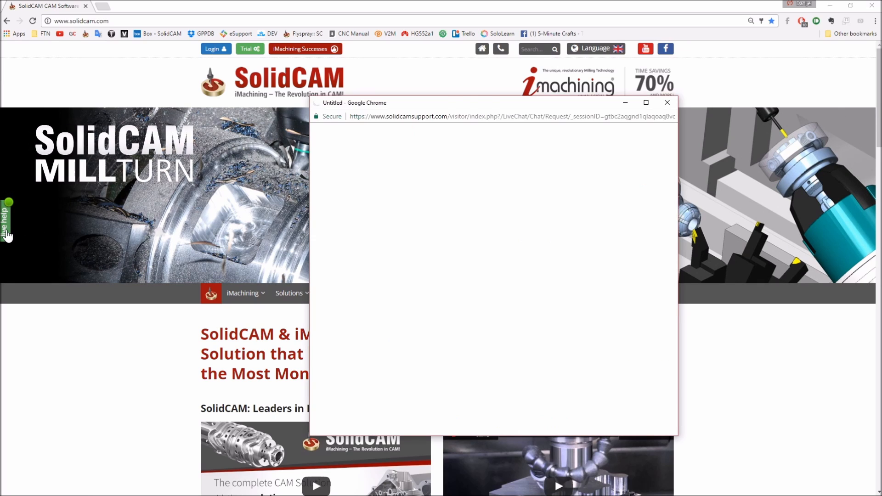